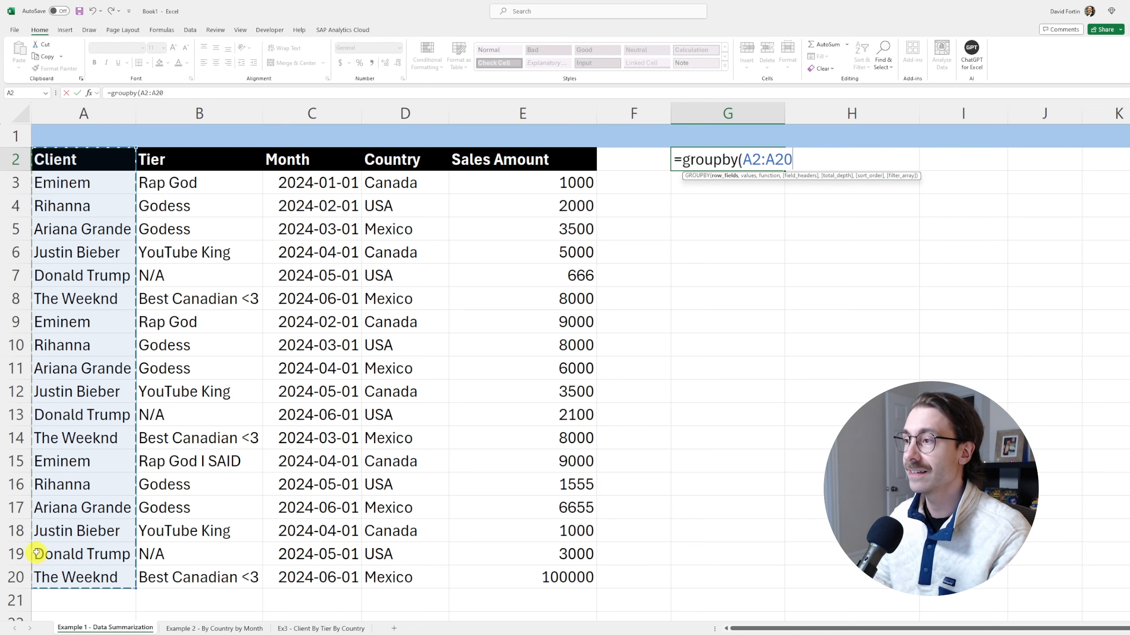
Add E2:E20 as values, SUM as the function, headers 3 and total depth 1 to the GROUPBY formula
{"action": "type", "text": ","}
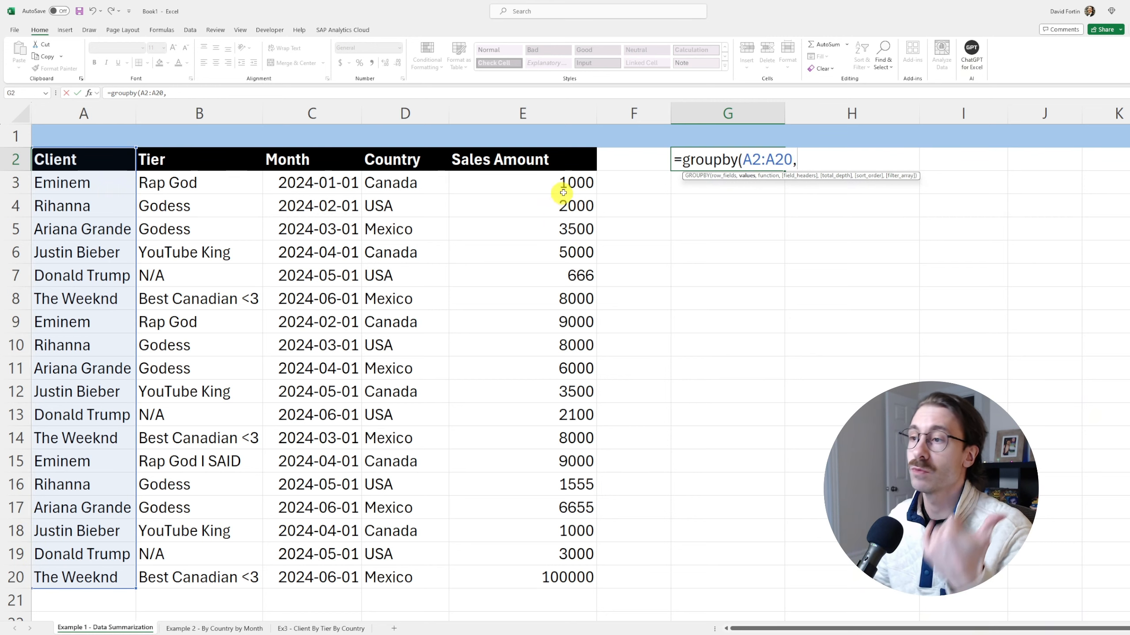
{"action": "left_click_drag", "start_coordinate": [540, 158], "coordinate": [519, 578]}
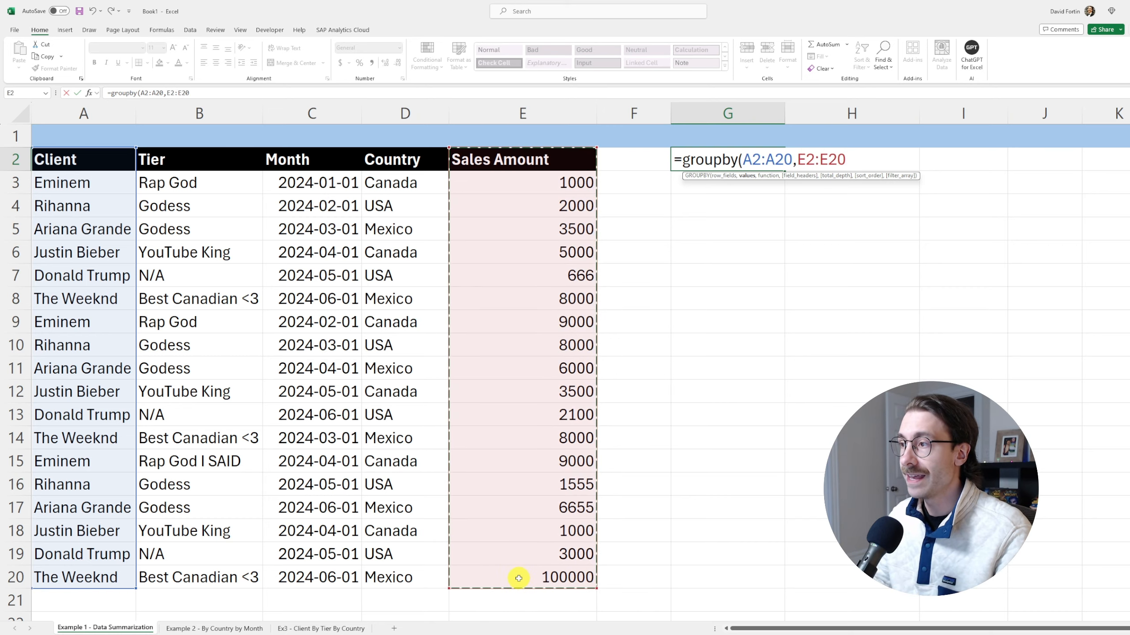
{"action": "type", "text": ",SU"}
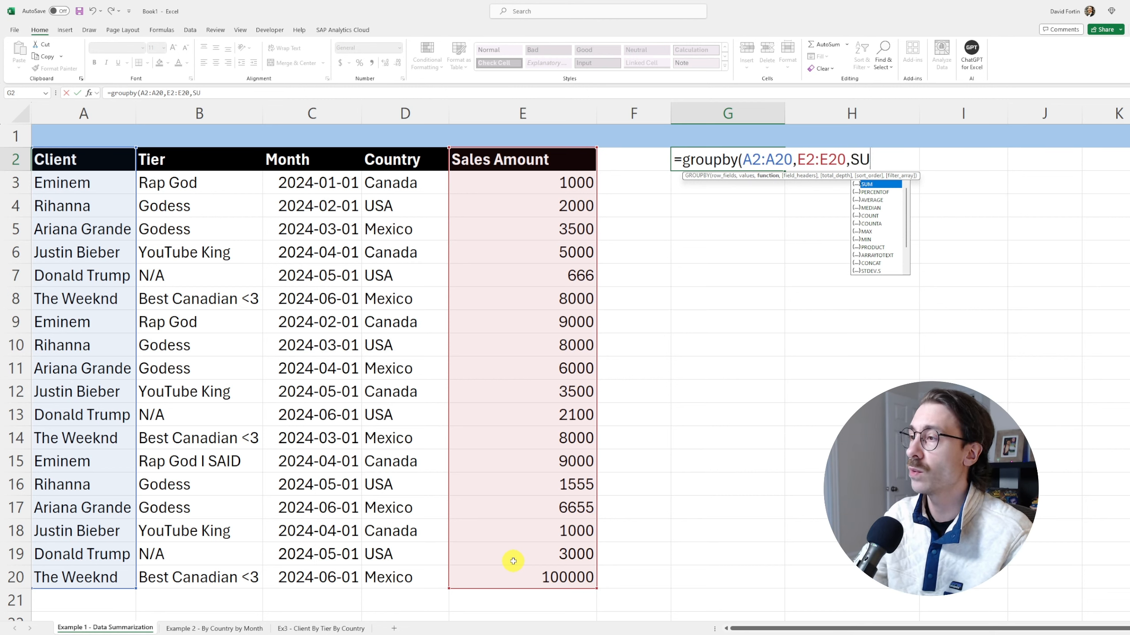
{"action": "type", "text": "M"}
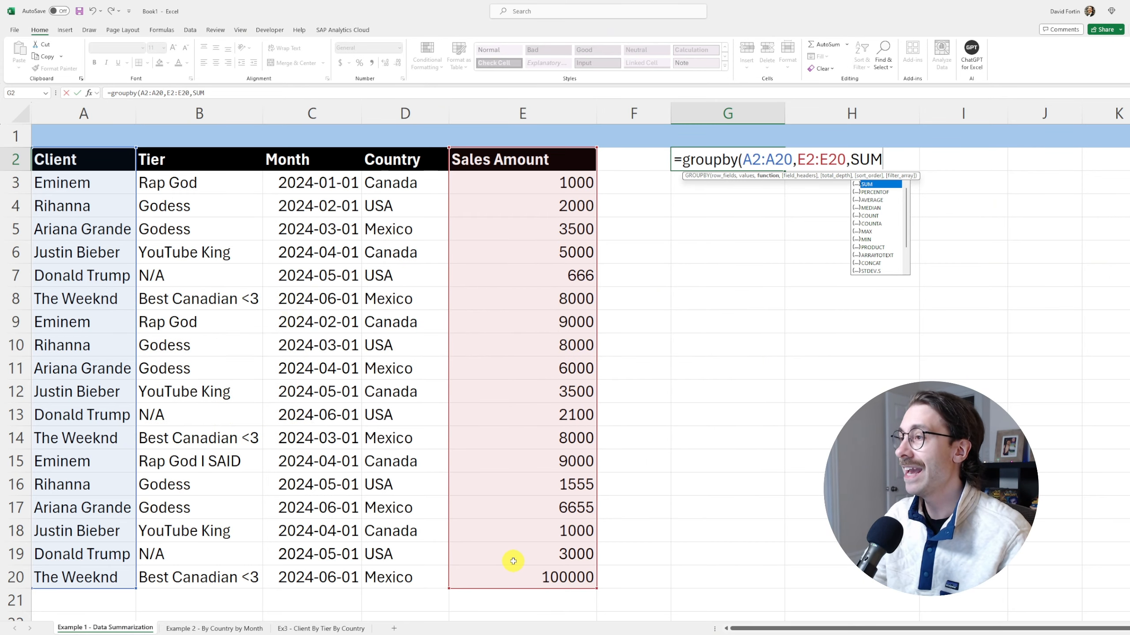
{"action": "type", "text": ","}
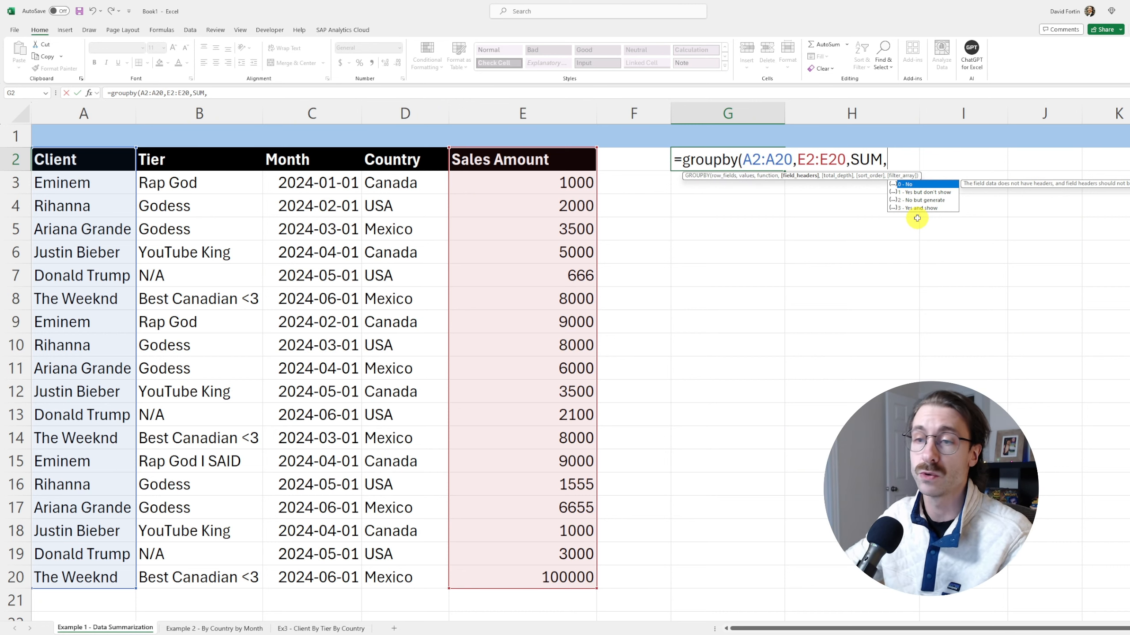
{"action": "type", "text": "3,"}
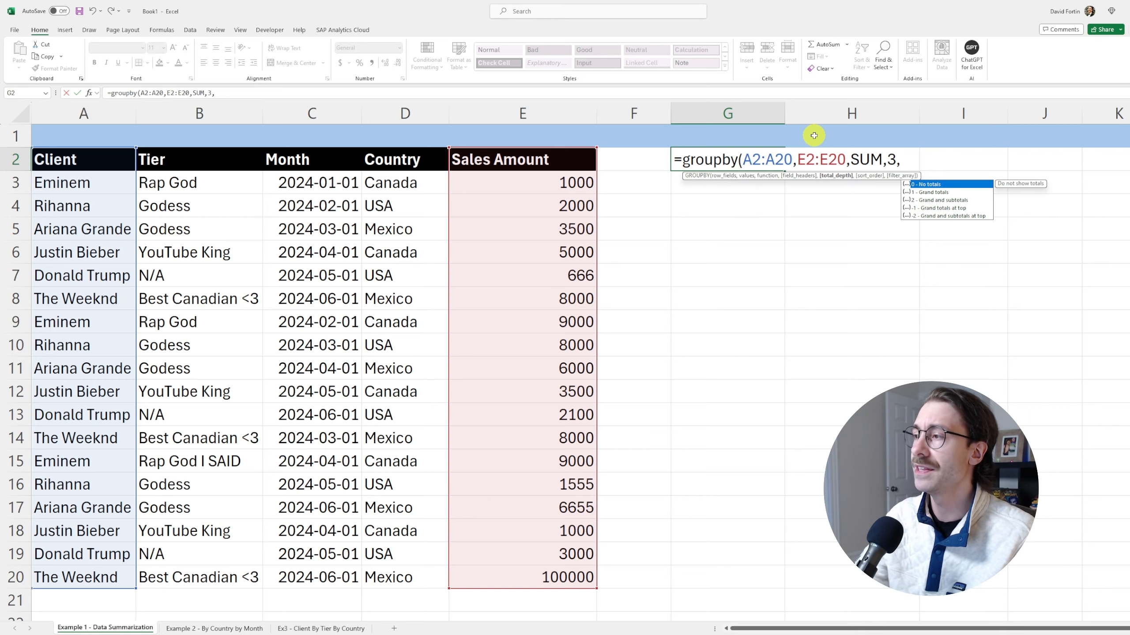
{"action": "type", "text": "1,"}
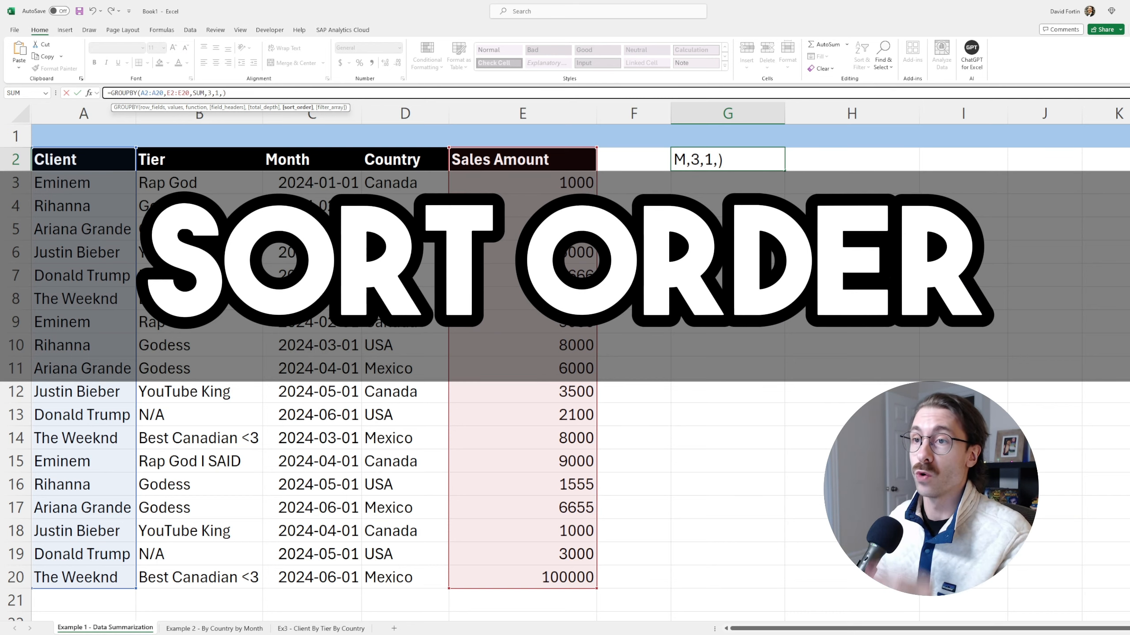
Finish the GROUPBY formula and check the resulting client order
{"action": "type", "text": "1"}
{"action": "key", "text": "Return"}
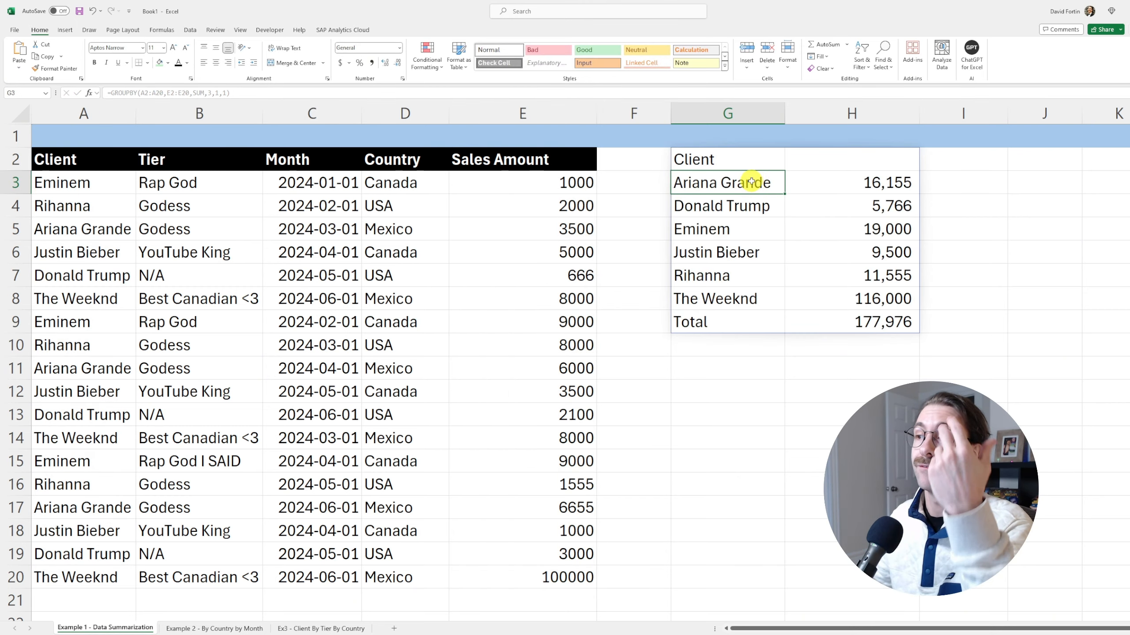
{"action": "left_click_drag", "start_coordinate": [756, 182], "coordinate": [741, 300]}
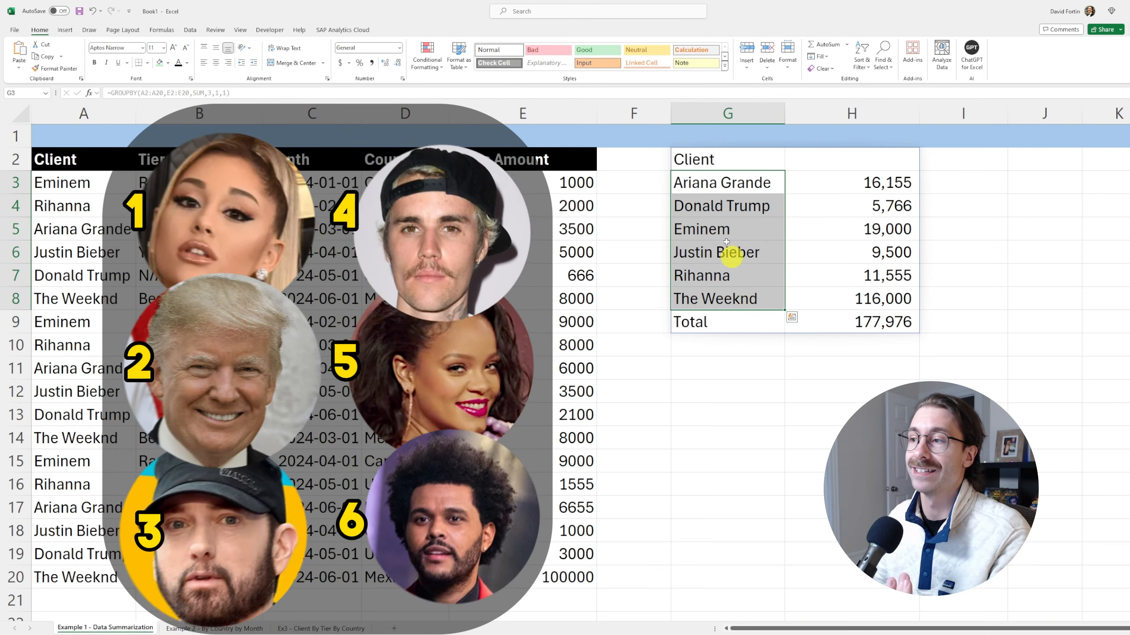
Set the sort order to 2 so clients are sorted by total, lowest (5,766) to highest (116,000)
{"action": "left_click", "coordinate": [712, 160]}
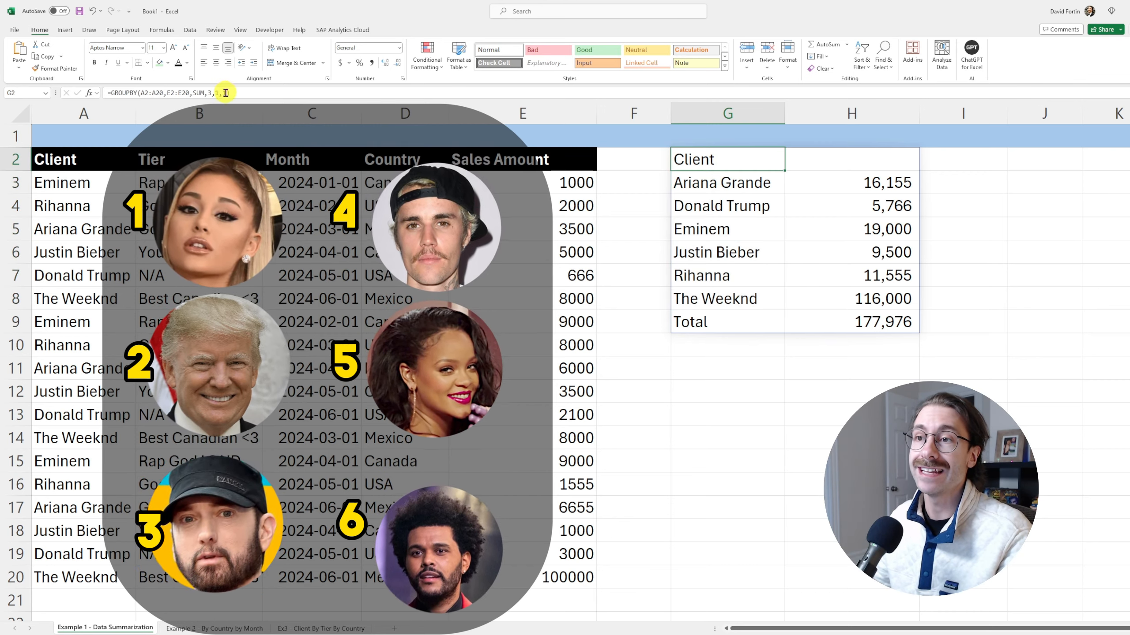
{"action": "left_click", "coordinate": [226, 93]}
{"action": "key", "text": "BackSpace"}
{"action": "type", "text": "2"}
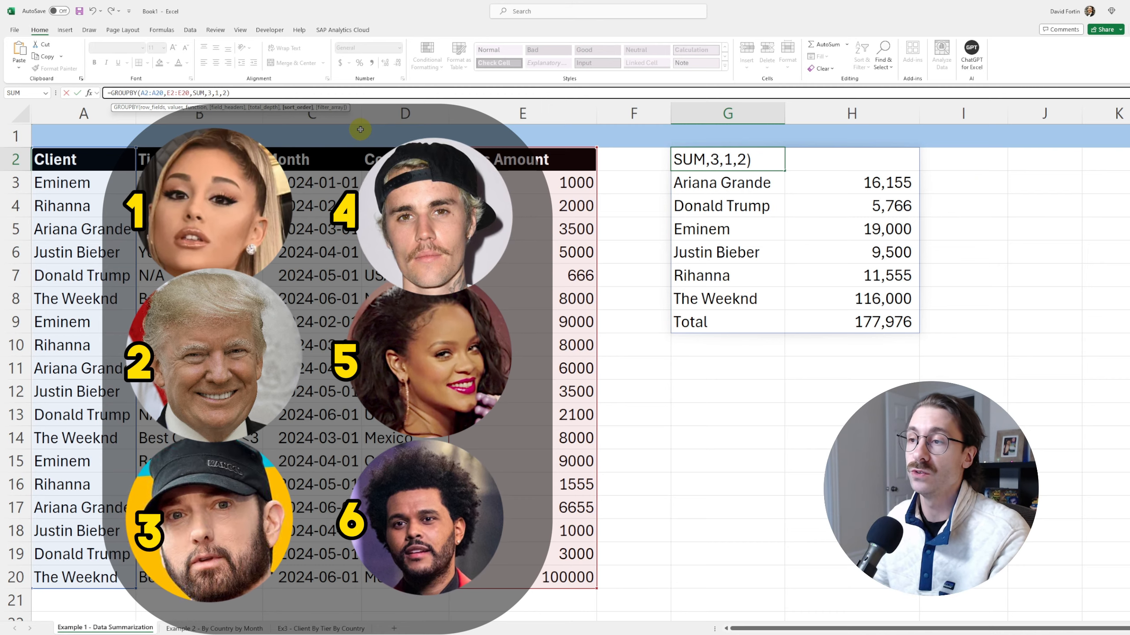
{"action": "key", "text": "Return"}
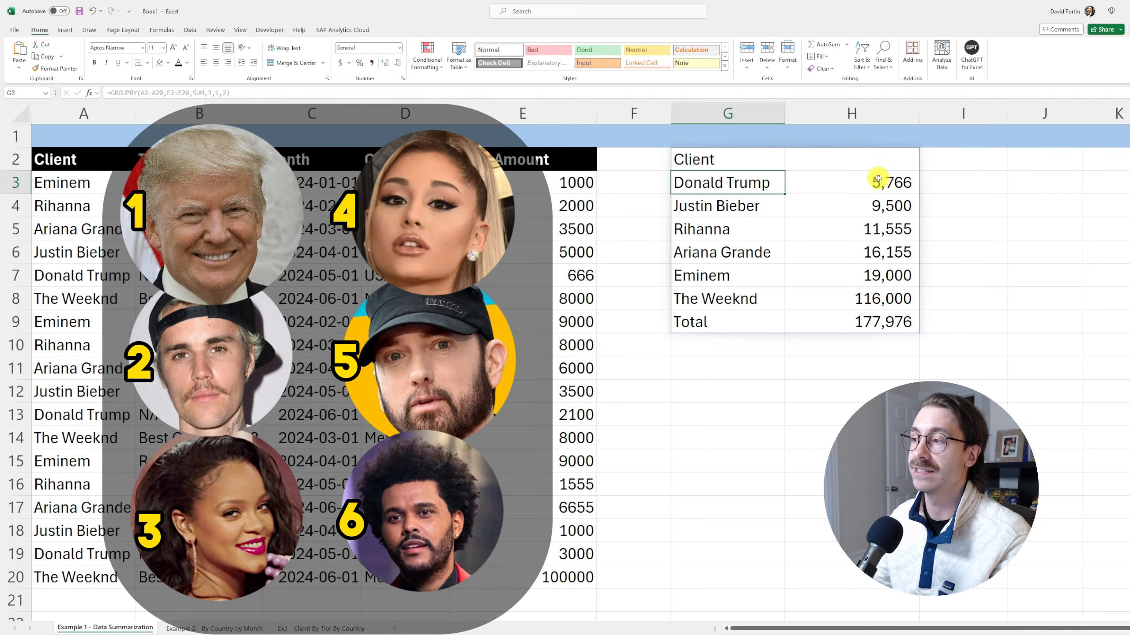
{"action": "left_click", "coordinate": [878, 180]}
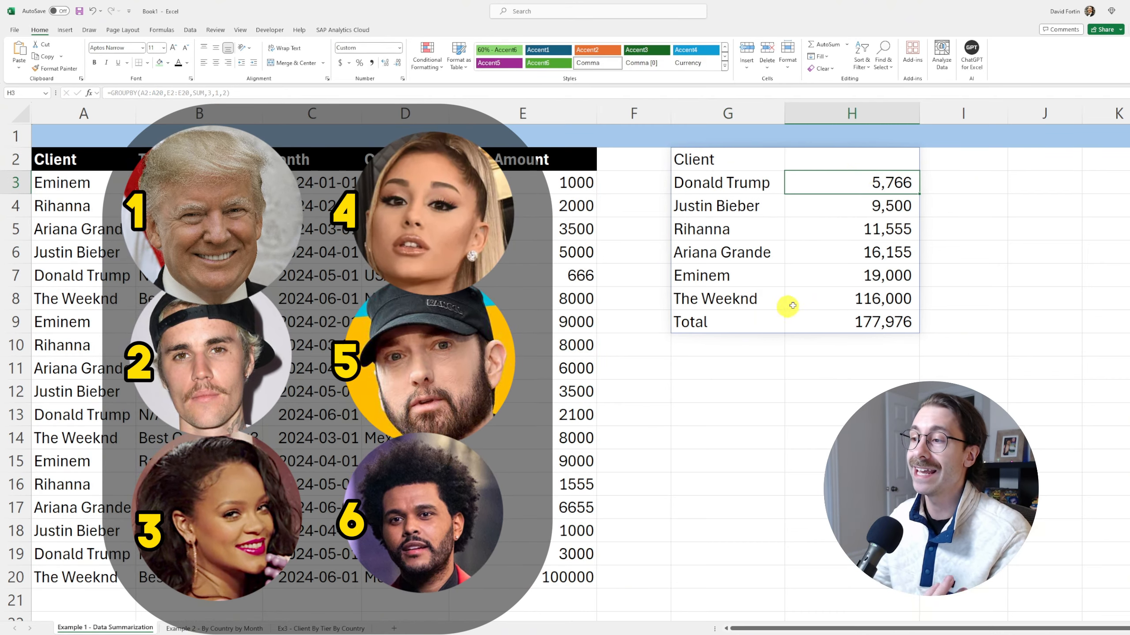
{"action": "left_click", "coordinate": [824, 301]}
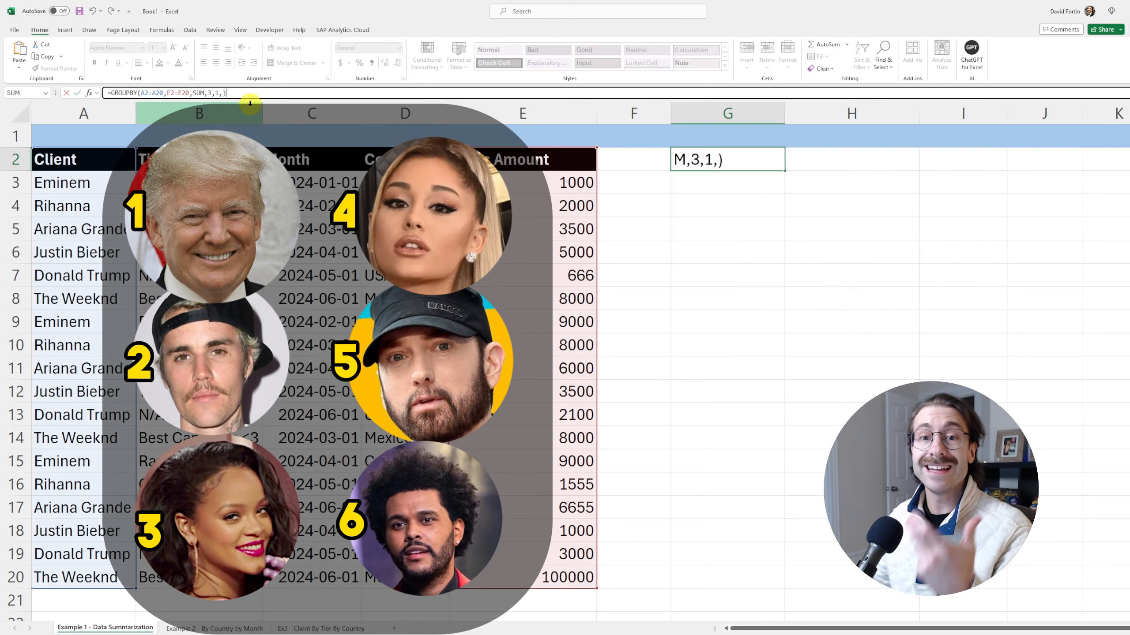
Change the sort order to -1 to list clients in reverse alphabetical order
{"action": "left_click", "coordinate": [224, 94]}
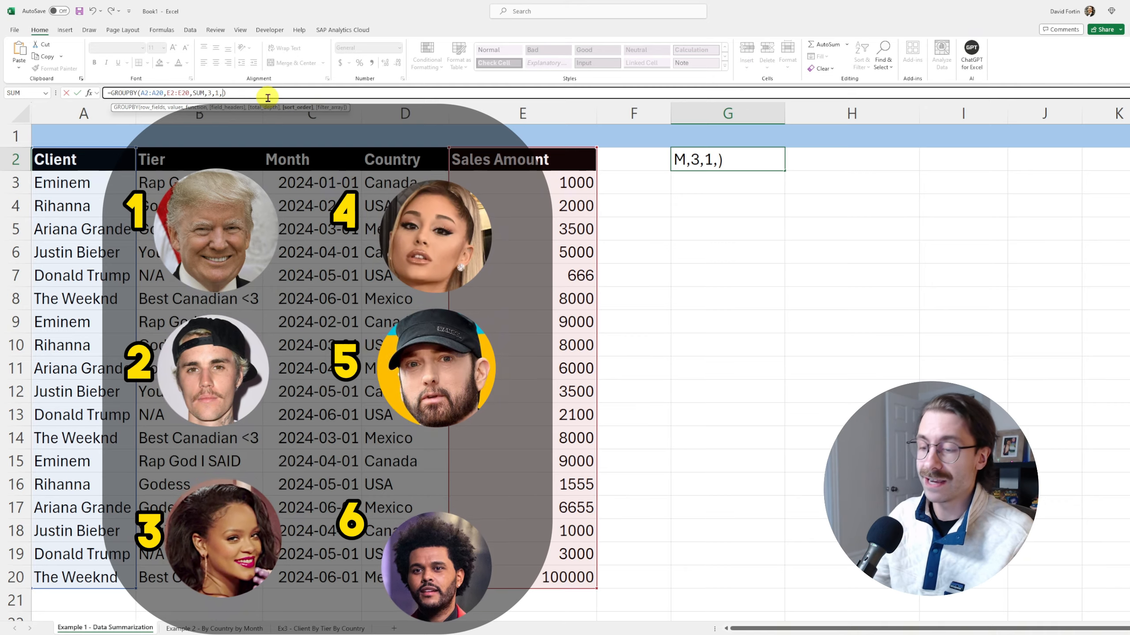
{"action": "type", "text": "-1"}
{"action": "key", "text": "Return"}
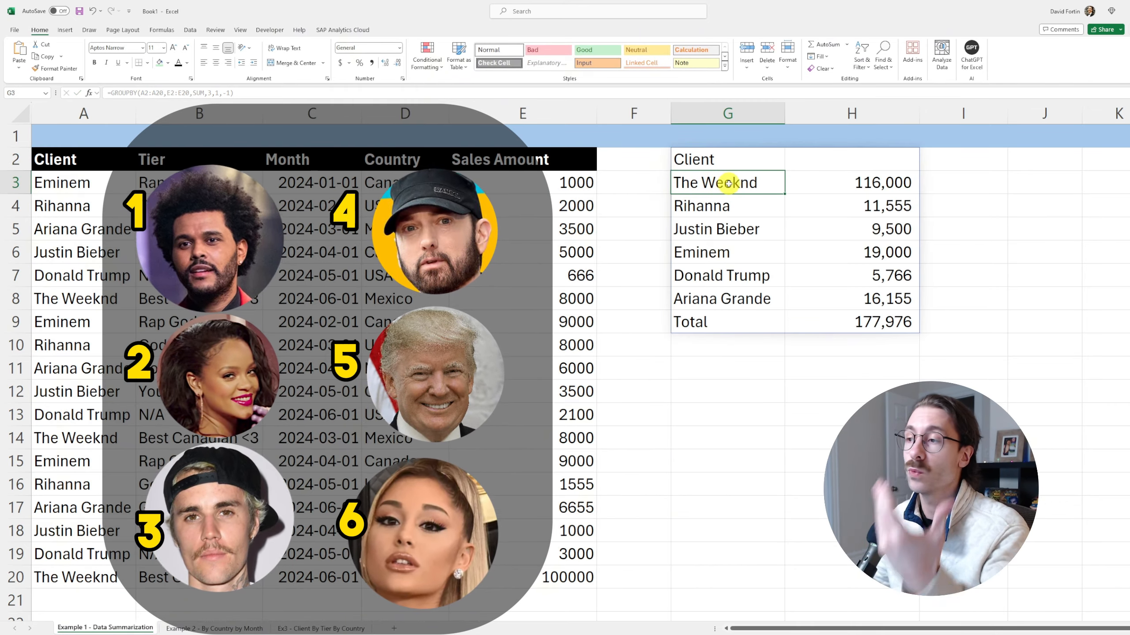
{"action": "left_click_drag", "start_coordinate": [728, 183], "coordinate": [737, 302]}
Change the sort order to -2 so clients are ranked by total, highest first
{"action": "left_click", "coordinate": [686, 159]}
{"action": "left_click", "coordinate": [227, 94]}
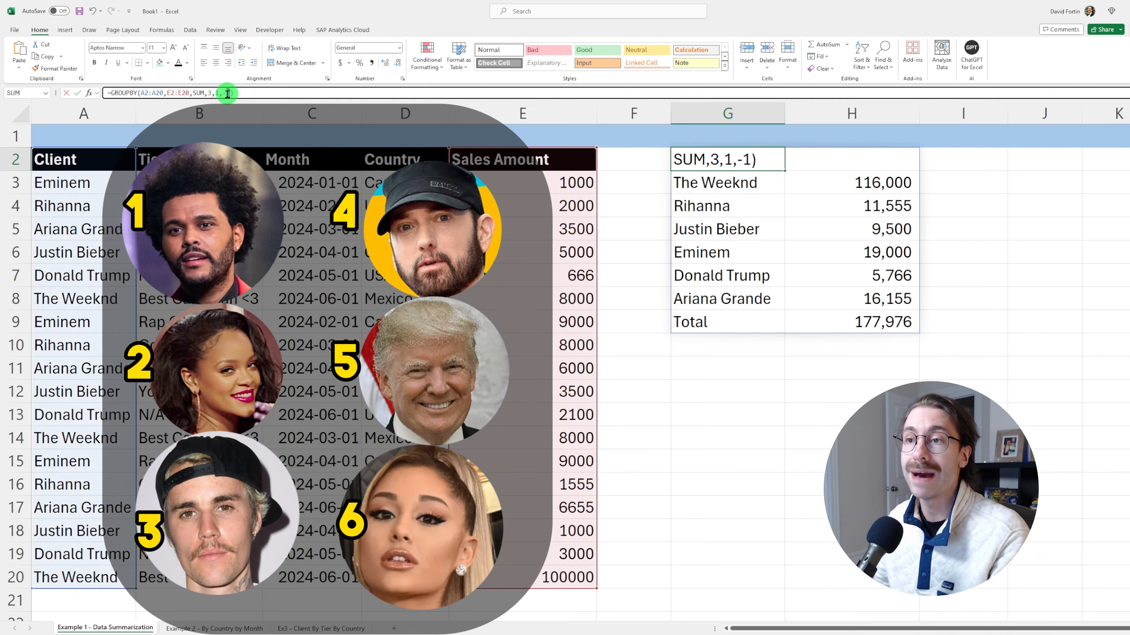
{"action": "key", "text": "BackSpace"}
{"action": "type", "text": "2"}
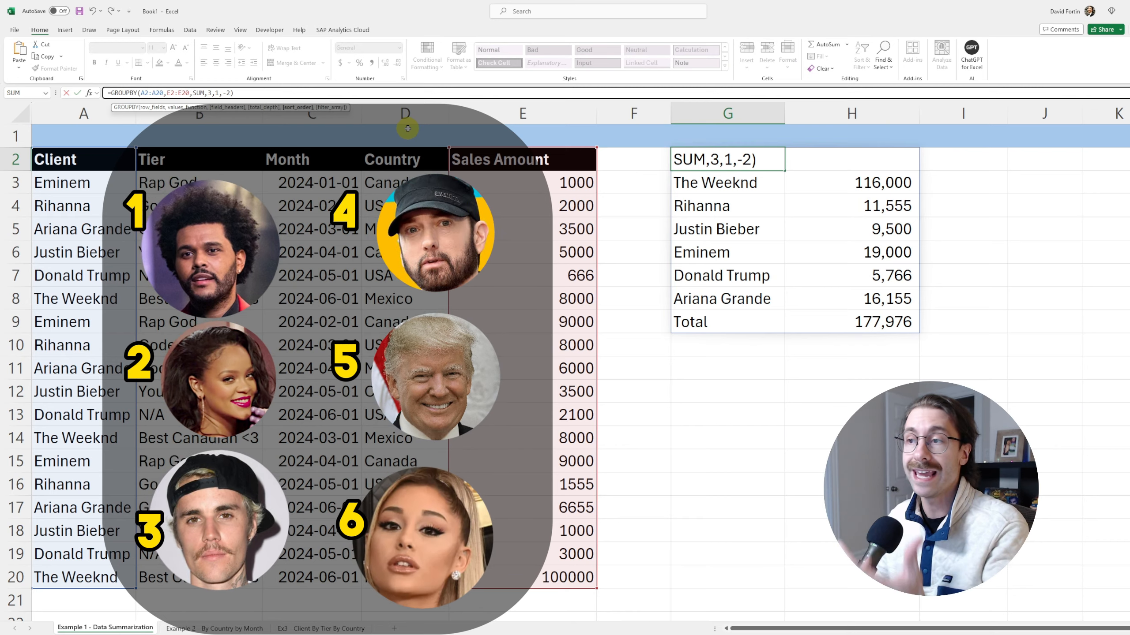
{"action": "key", "text": "Return"}
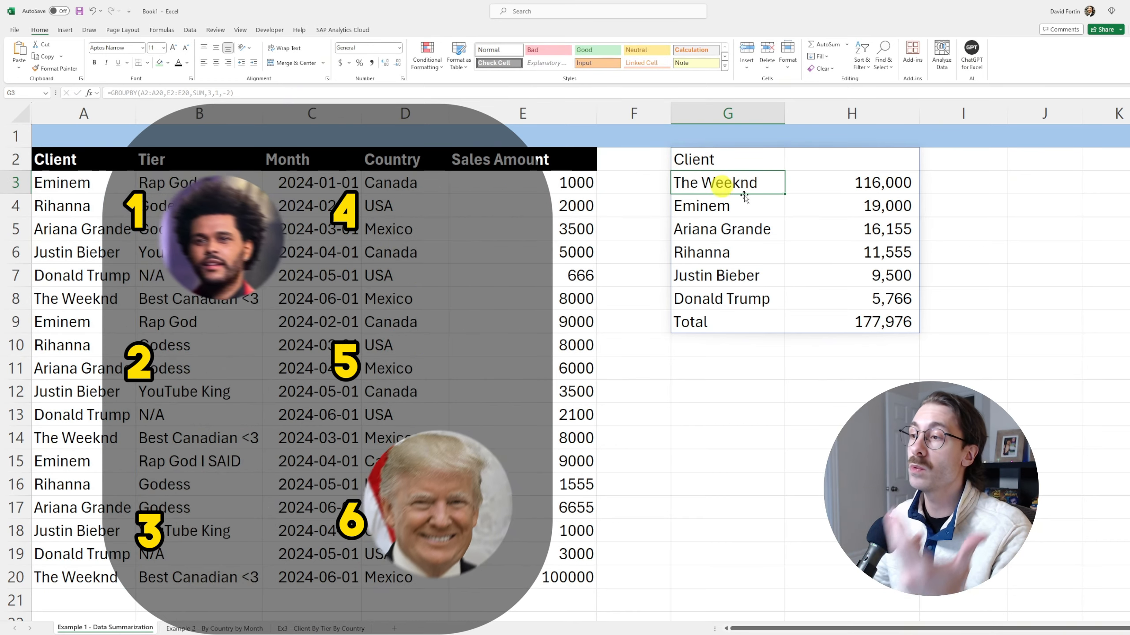
{"action": "left_click_drag", "start_coordinate": [737, 178], "coordinate": [848, 186]}
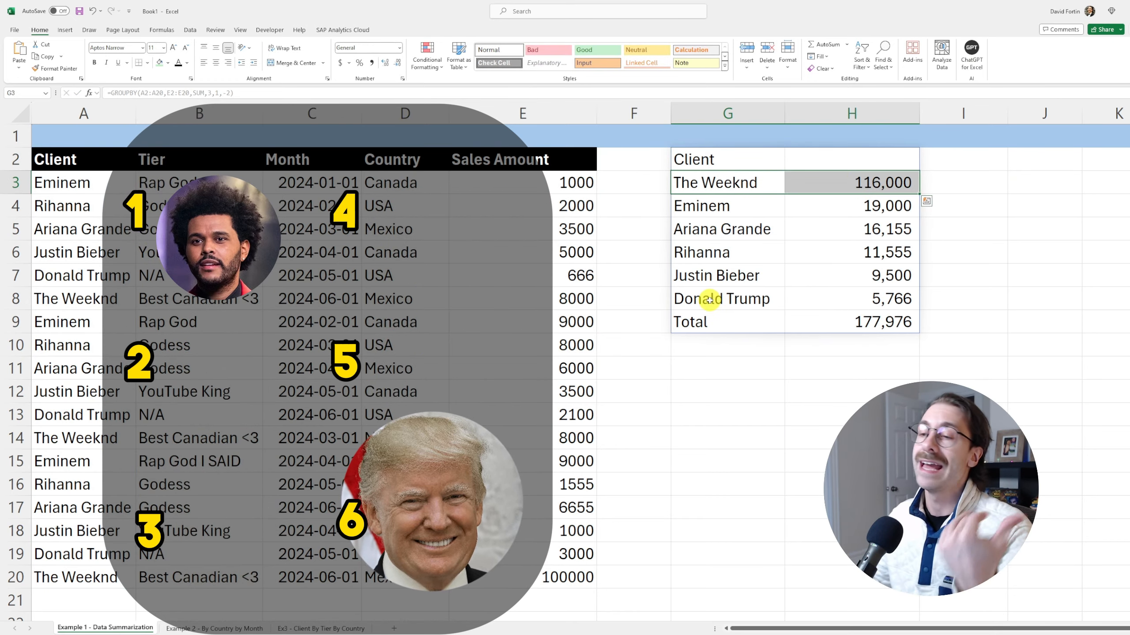
{"action": "left_click_drag", "start_coordinate": [710, 299], "coordinate": [814, 298]}
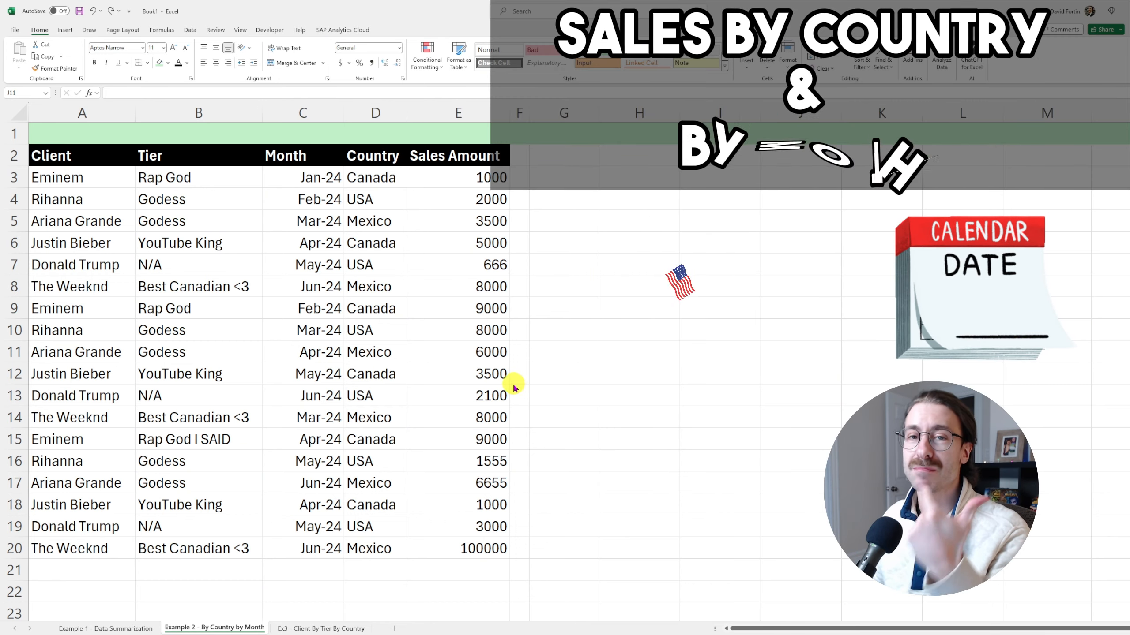
Enter =PIVOTBY(D2:D20,C2:C20,E2:E20,AVERAGE,3,1) in G3 to average sales by country and month
{"action": "left_click", "coordinate": [583, 174]}
{"action": "type", "text": "=pivotby("}
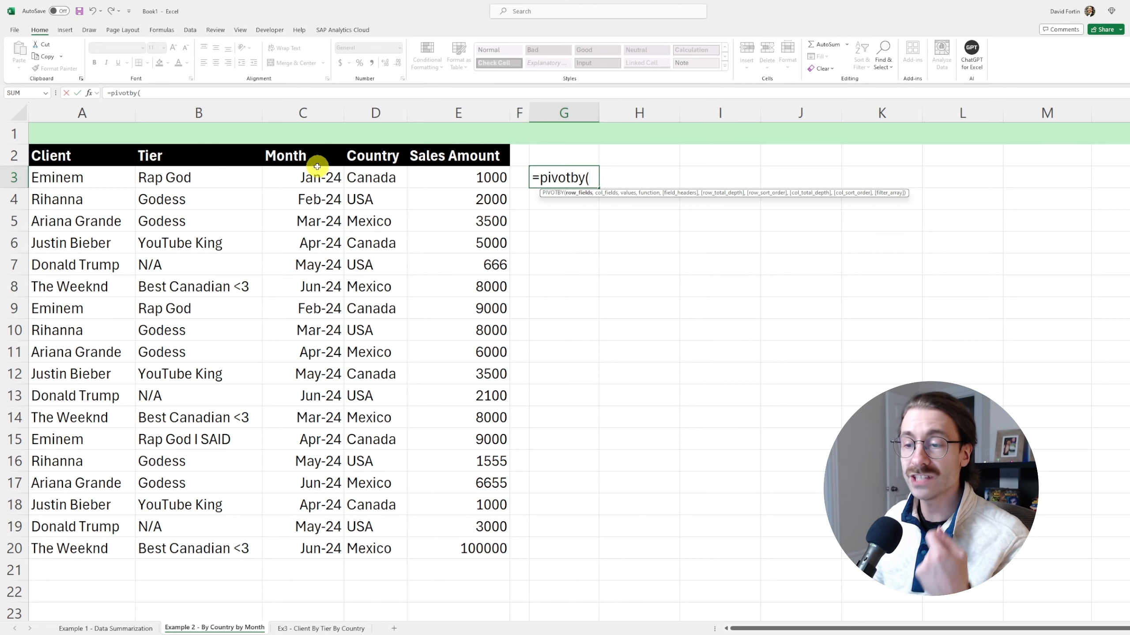
{"action": "left_click_drag", "start_coordinate": [373, 156], "coordinate": [390, 547]}
{"action": "type", "text": ","}
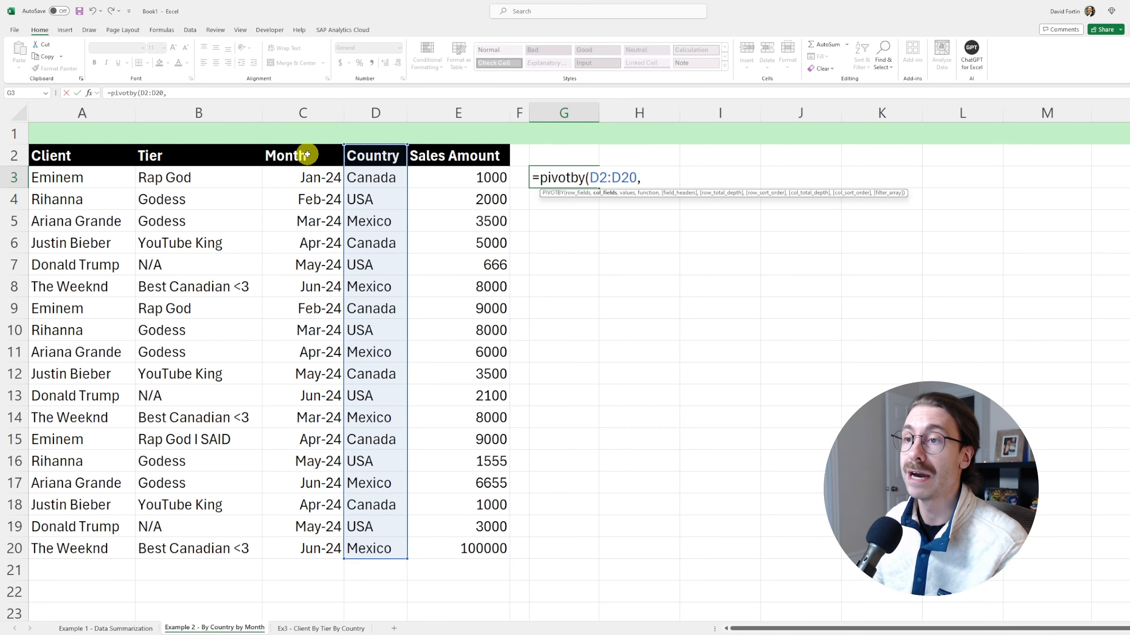
{"action": "left_click_drag", "start_coordinate": [307, 154], "coordinate": [328, 542]}
{"action": "type", "text": ","}
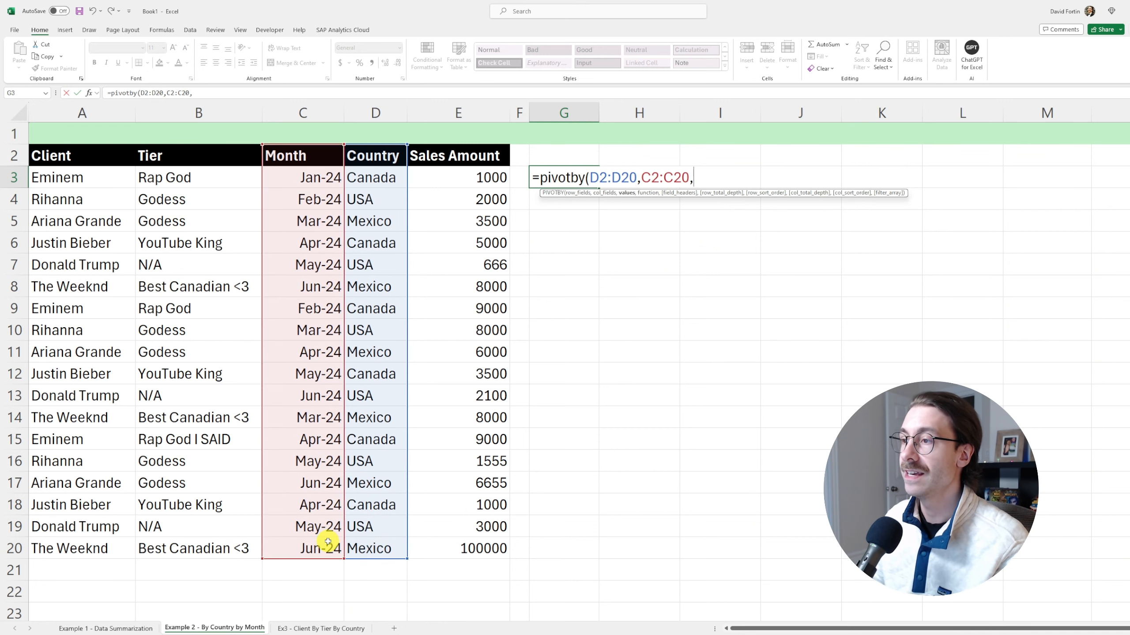
{"action": "left_click_drag", "start_coordinate": [472, 156], "coordinate": [470, 548]}
{"action": "type", "text": ","}
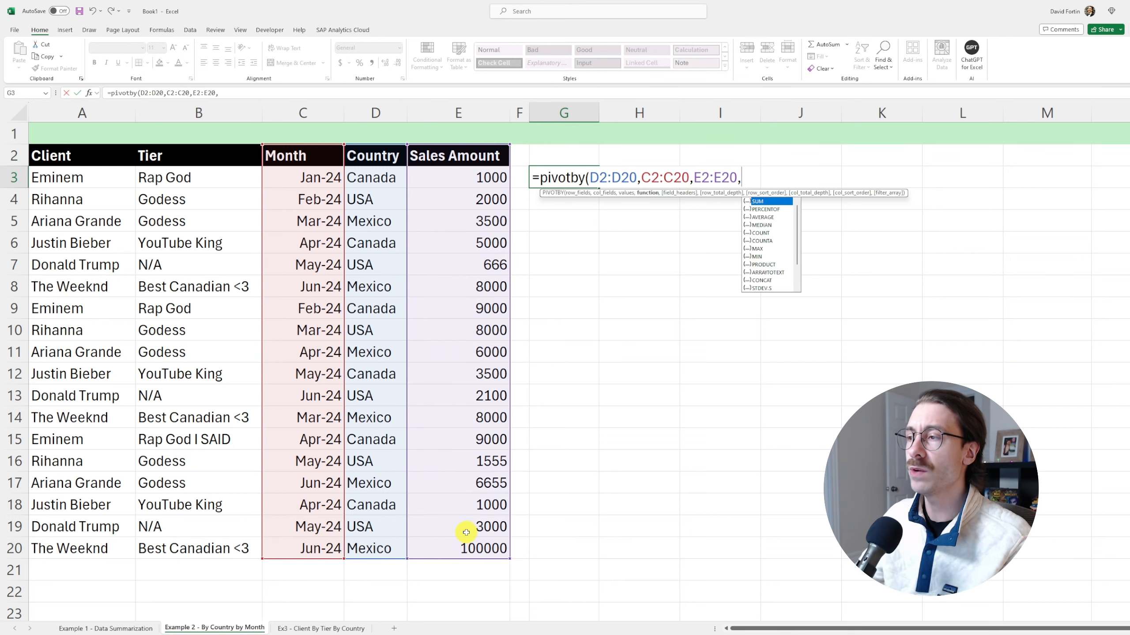
{"action": "type", "text": "aver"}
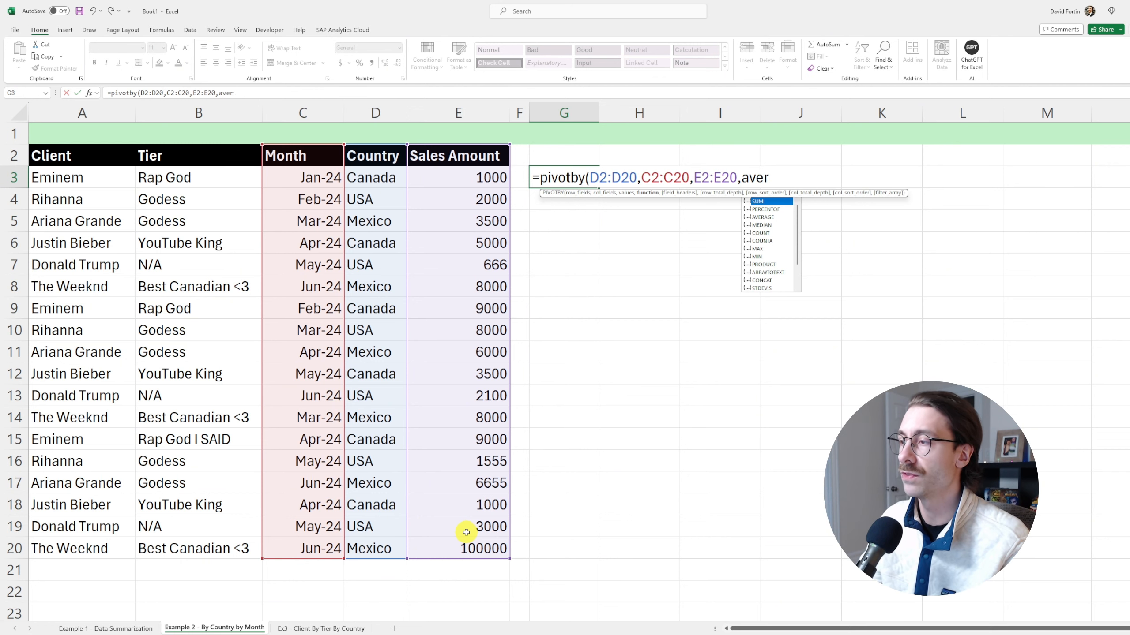
{"action": "type", "text": "age"}
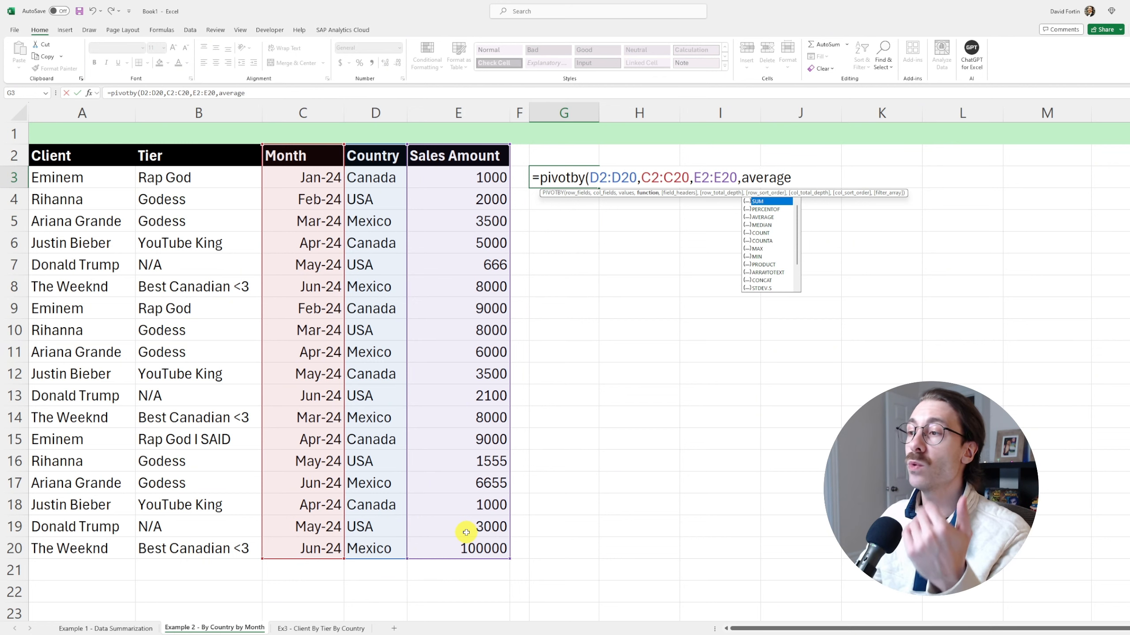
{"action": "type", "text": ","}
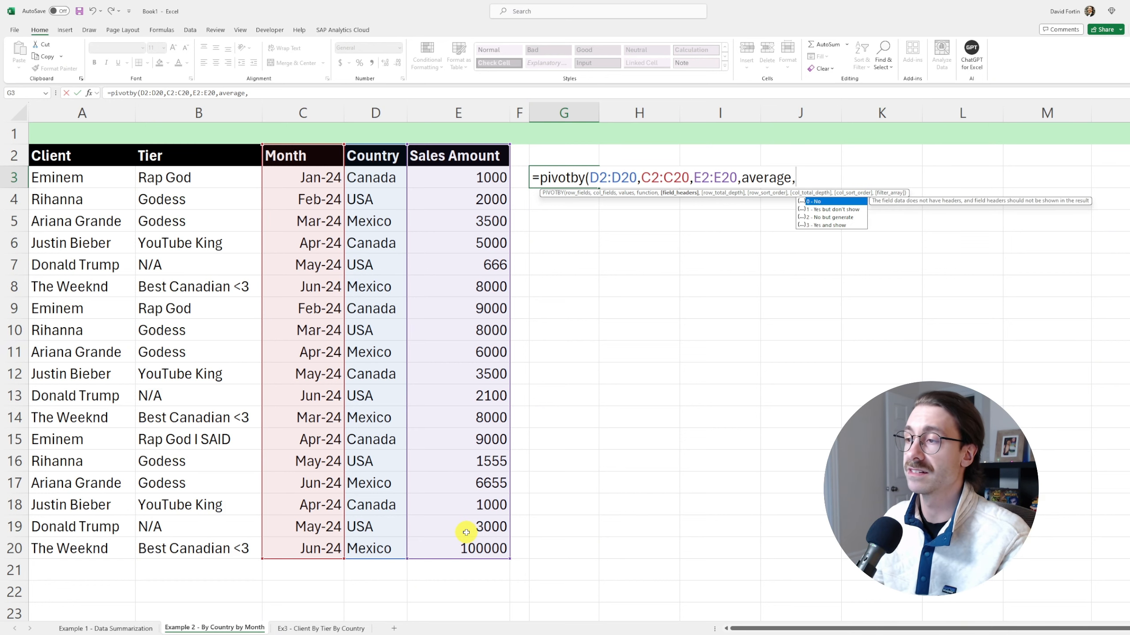
{"action": "type", "text": "3,"}
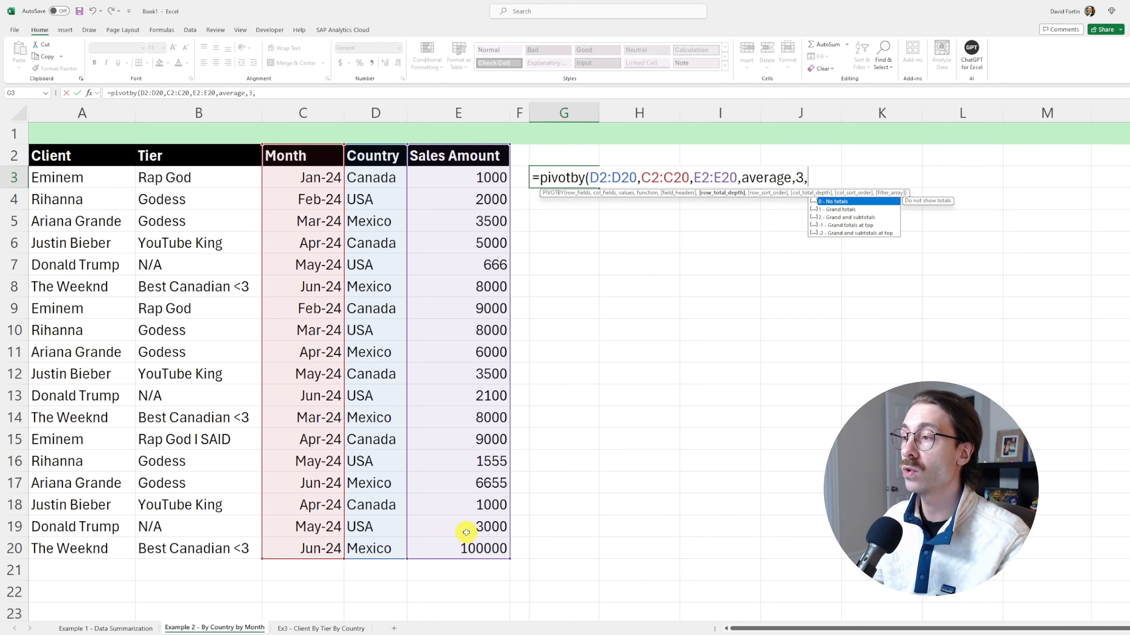
{"action": "type", "text": "1"}
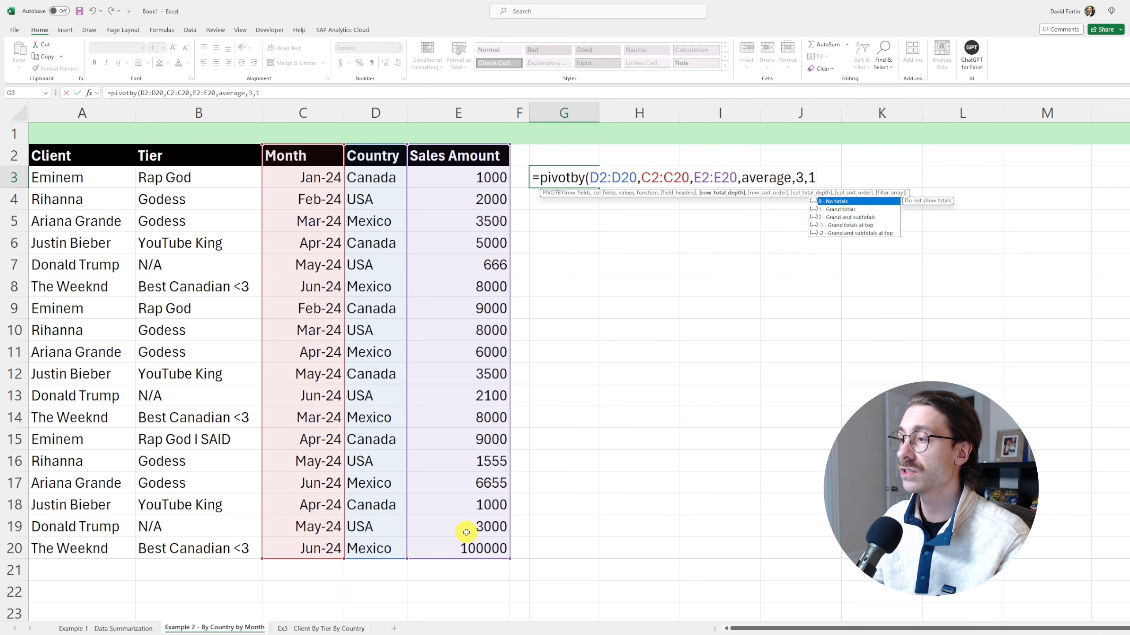
{"action": "type", "text": ","}
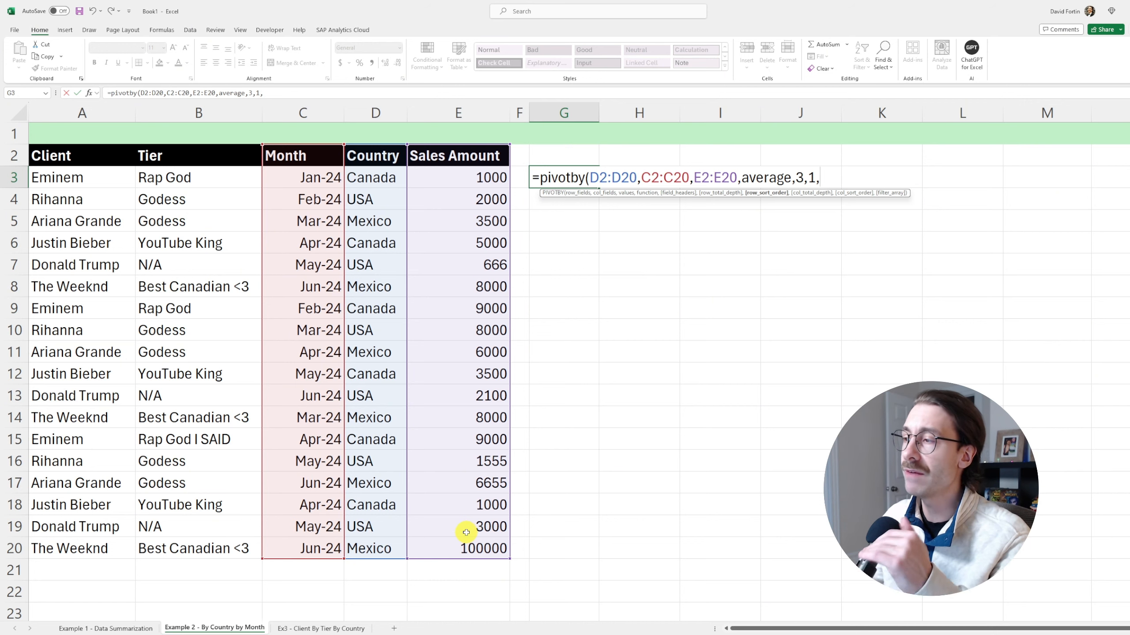
{"action": "key", "text": "Return"}
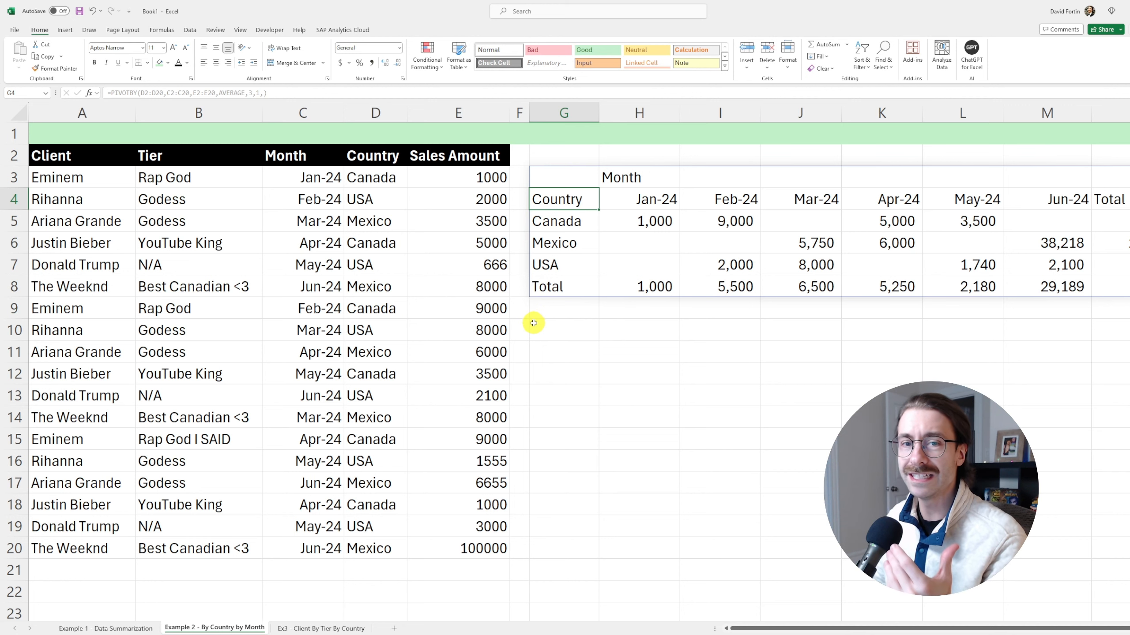
Move D2:D20 after C2:C20 in the PIVOTBY formula so months become rows and countries columns
{"action": "left_click", "coordinate": [164, 92]}
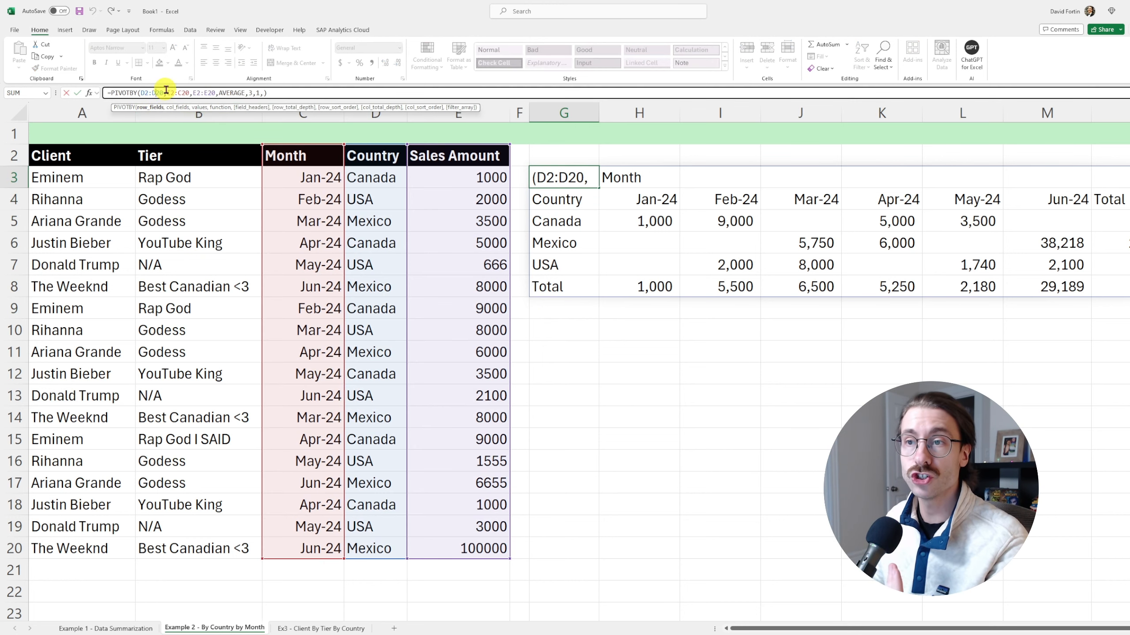
{"action": "left_click_drag", "start_coordinate": [163, 93], "coordinate": [140, 95]}
{"action": "key", "text": "ctrl+c"}
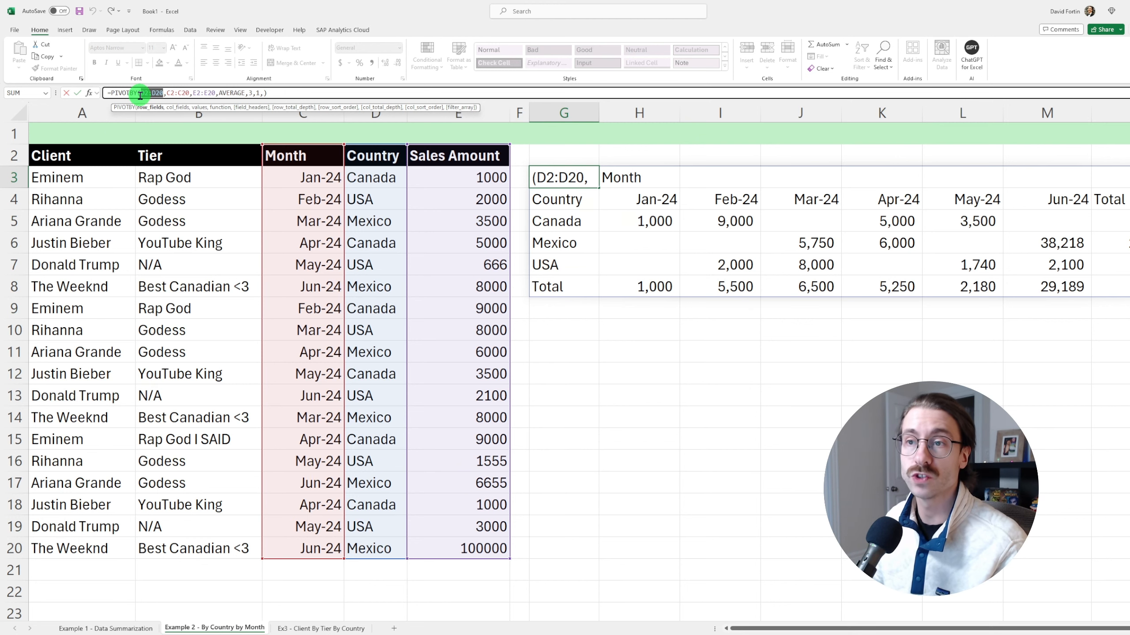
{"action": "key", "text": "BackSpace"}
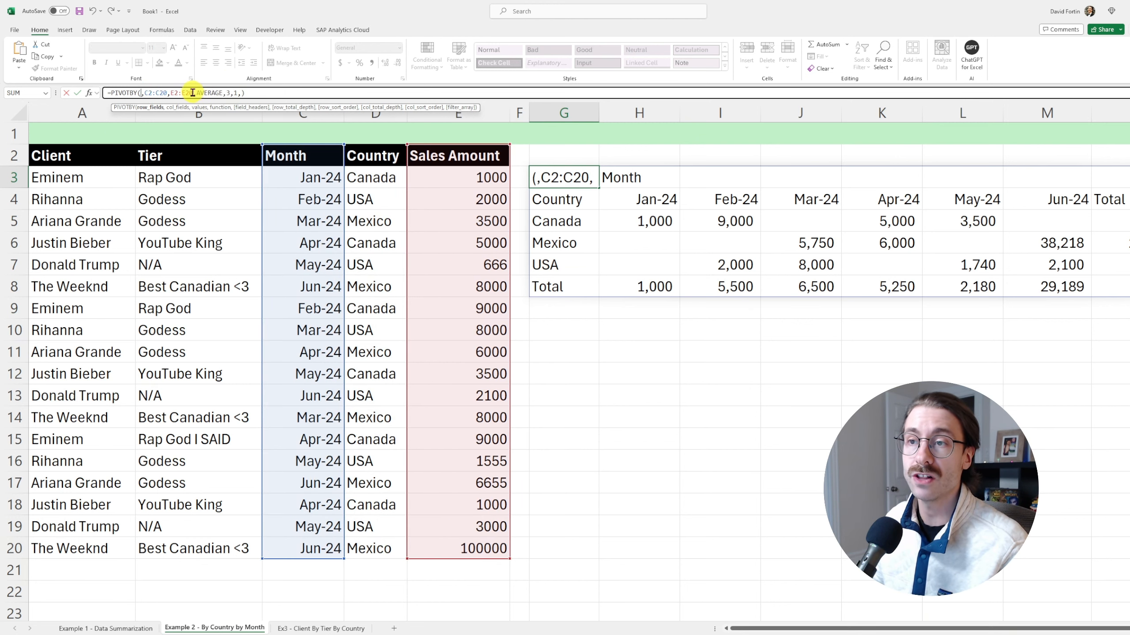
{"action": "left_click", "coordinate": [167, 93]}
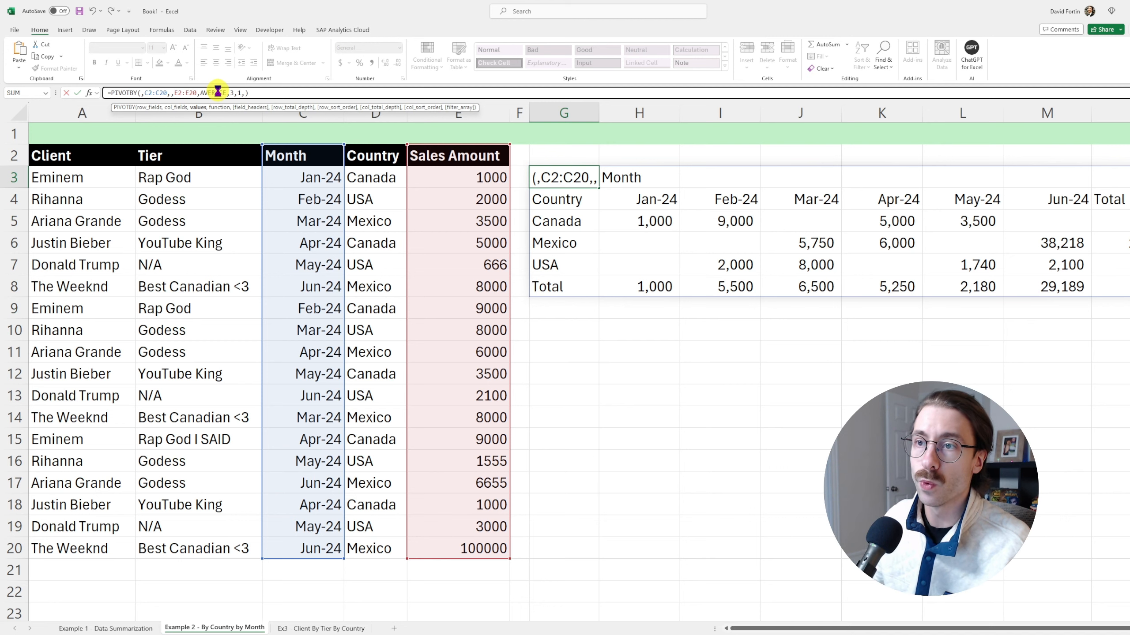
{"action": "key", "text": "ctrl+v"}
{"action": "type", "text": ","}
{"action": "key", "text": "BackSpace"}
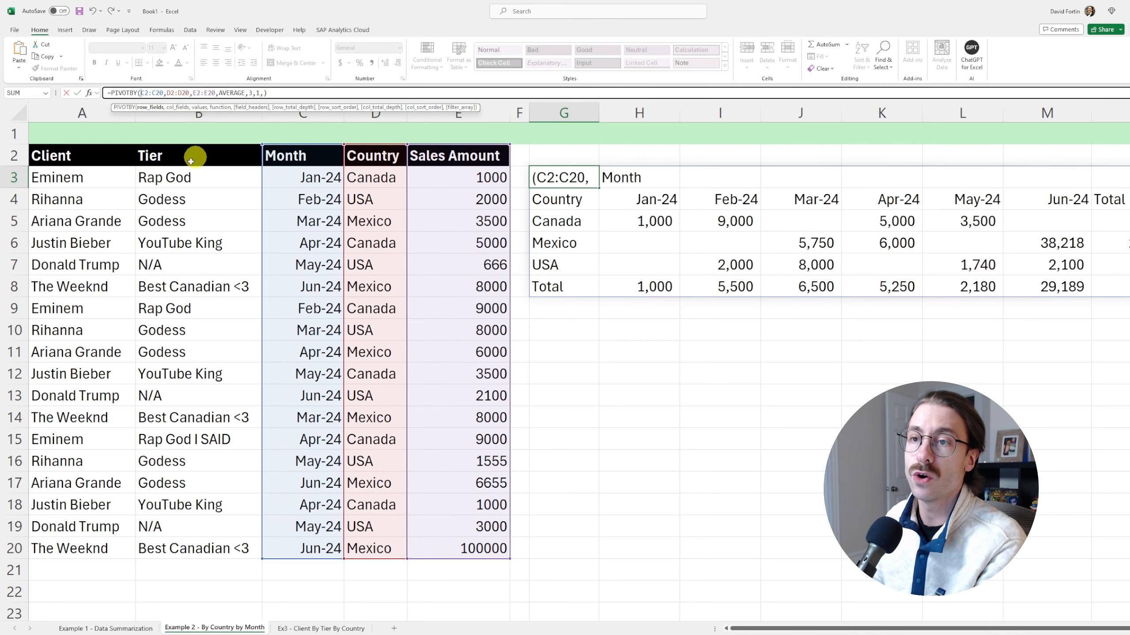
{"action": "key", "text": "Return"}
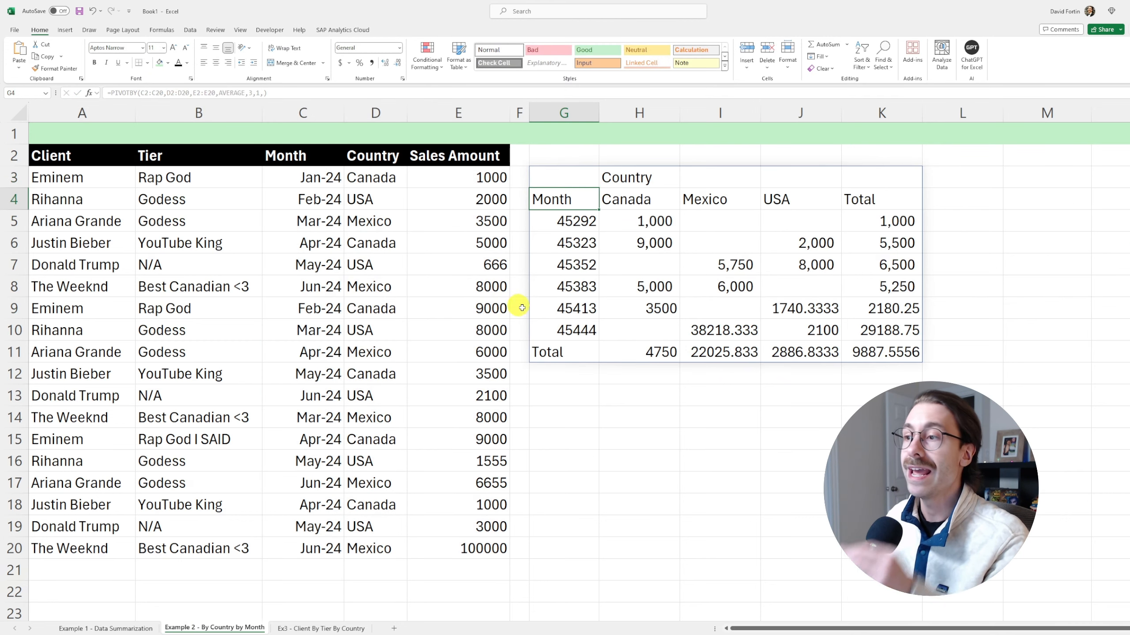
{"action": "left_click", "coordinate": [595, 221]}
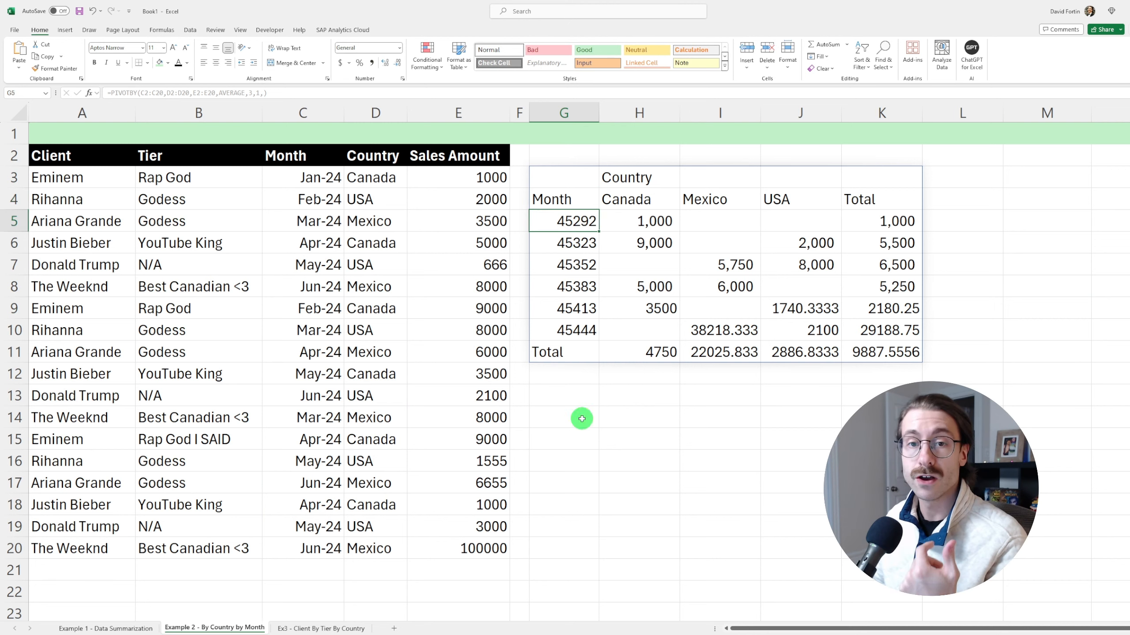
{"action": "left_click", "coordinate": [577, 426]}
{"action": "left_click", "coordinate": [560, 220]}
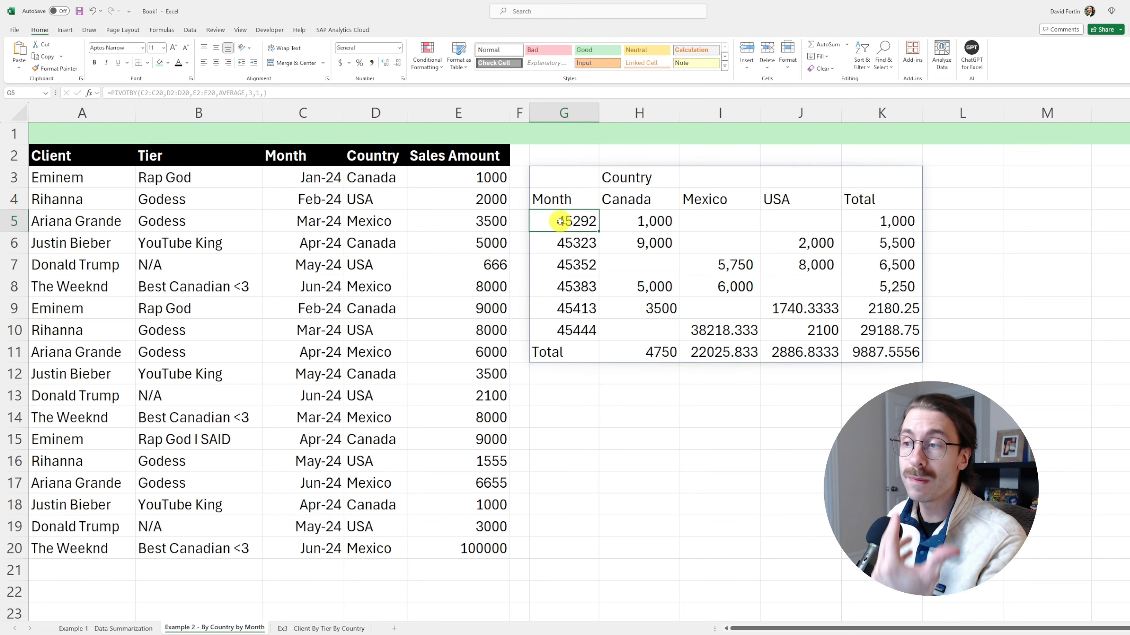
Copy C3's date format onto the month labels G5:G10 so they read Jan-24 to Jun-24
{"action": "left_click", "coordinate": [309, 178]}
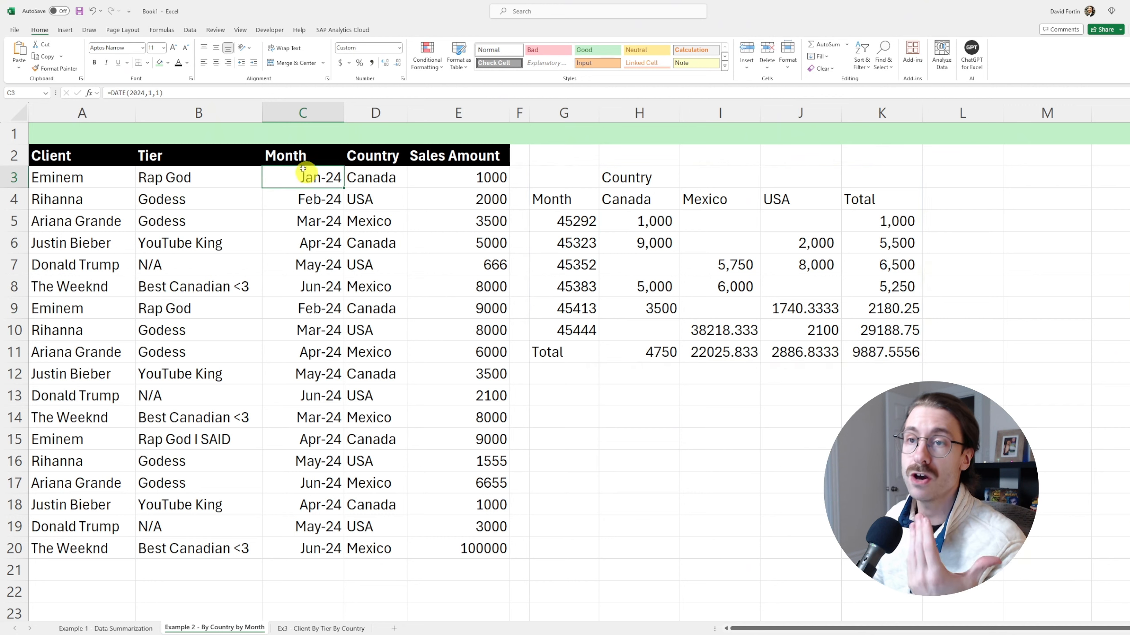
{"action": "left_click", "coordinate": [55, 68]}
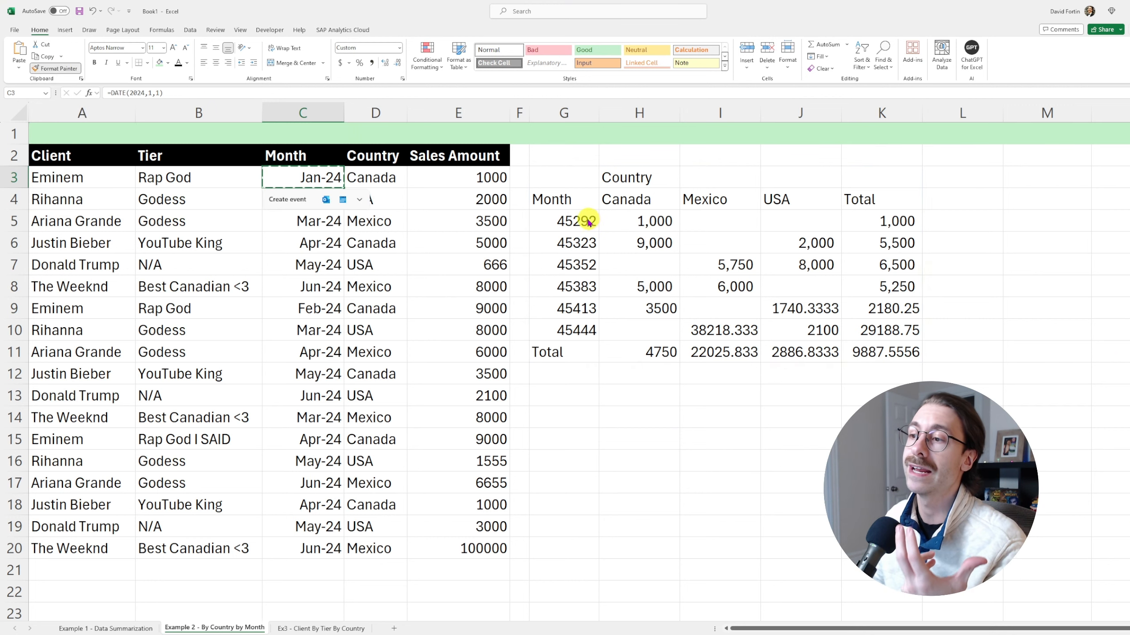
{"action": "left_click_drag", "start_coordinate": [575, 220], "coordinate": [580, 327]}
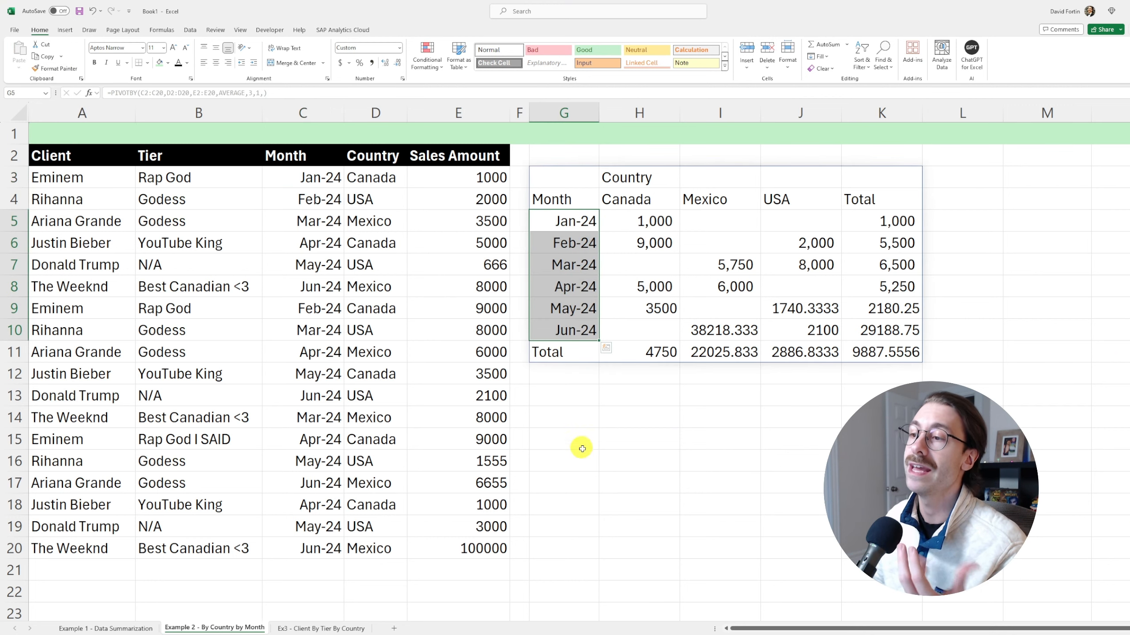
{"action": "left_click", "coordinate": [578, 458]}
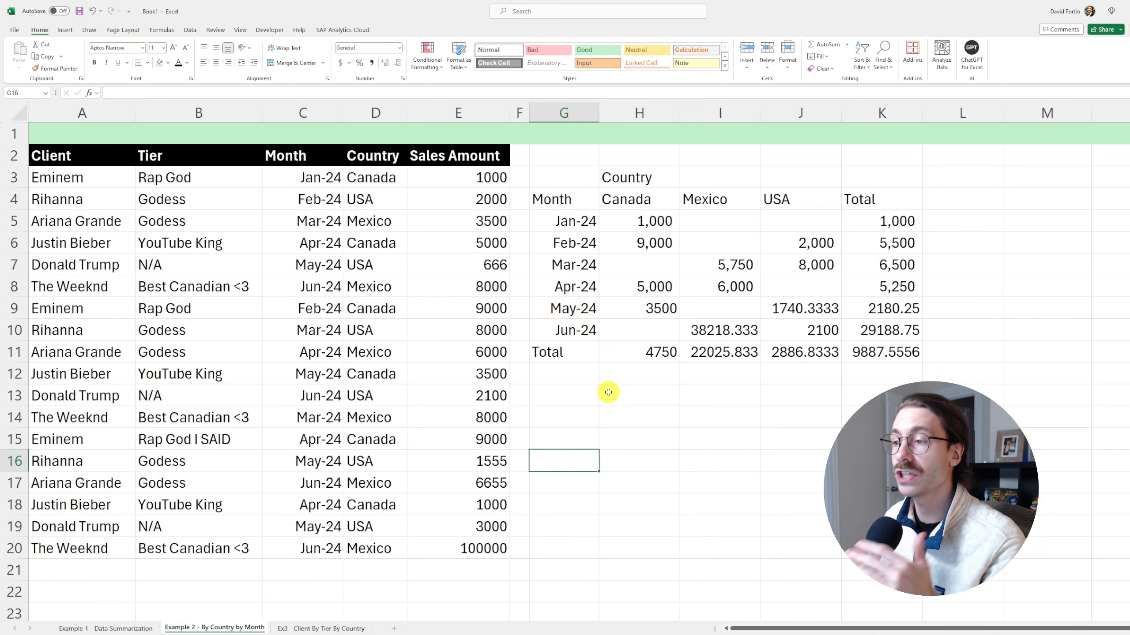
Format the pivot values H5:K11 in Comma Style with no decimal places
{"action": "left_click_drag", "start_coordinate": [647, 220], "coordinate": [883, 351]}
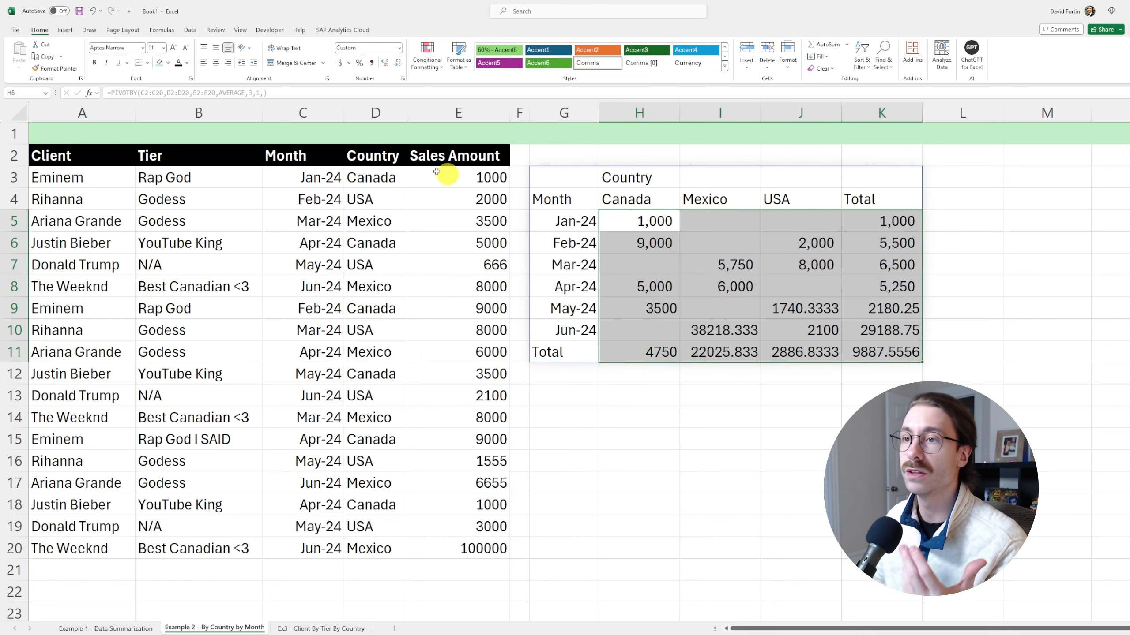
{"action": "left_click", "coordinate": [371, 63]}
{"action": "left_click", "coordinate": [397, 63]}
{"action": "left_click", "coordinate": [397, 63]}
{"action": "left_click", "coordinate": [622, 396]}
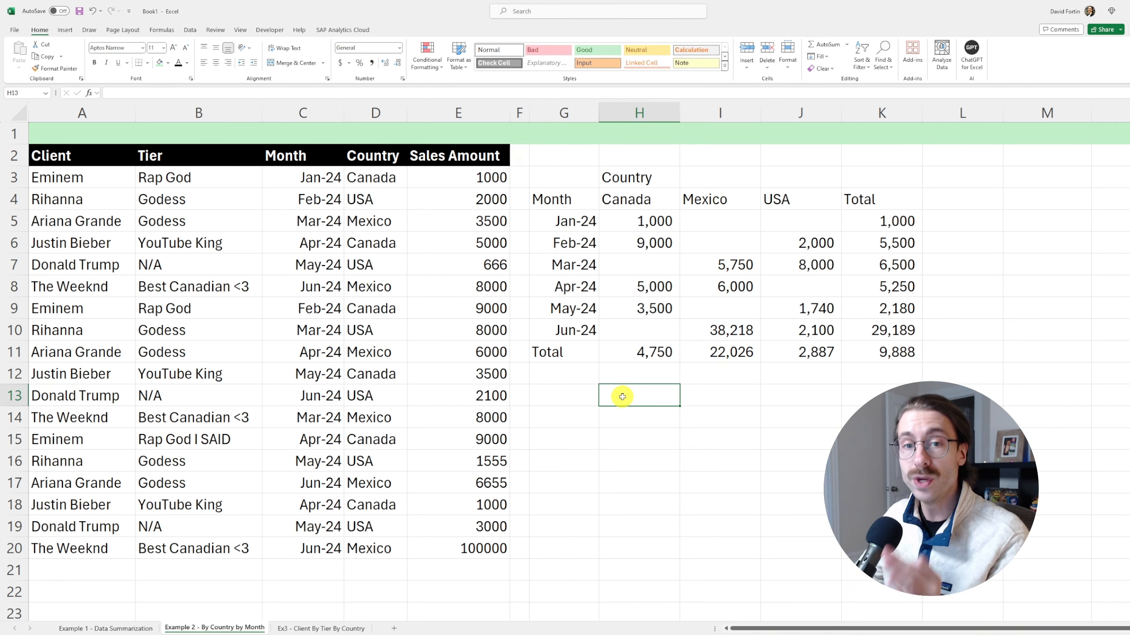
Set the PIVOTBY row sort order to 2, sorting months by the Canada averages
{"action": "left_click", "coordinate": [564, 177]}
{"action": "left_click", "coordinate": [262, 93]}
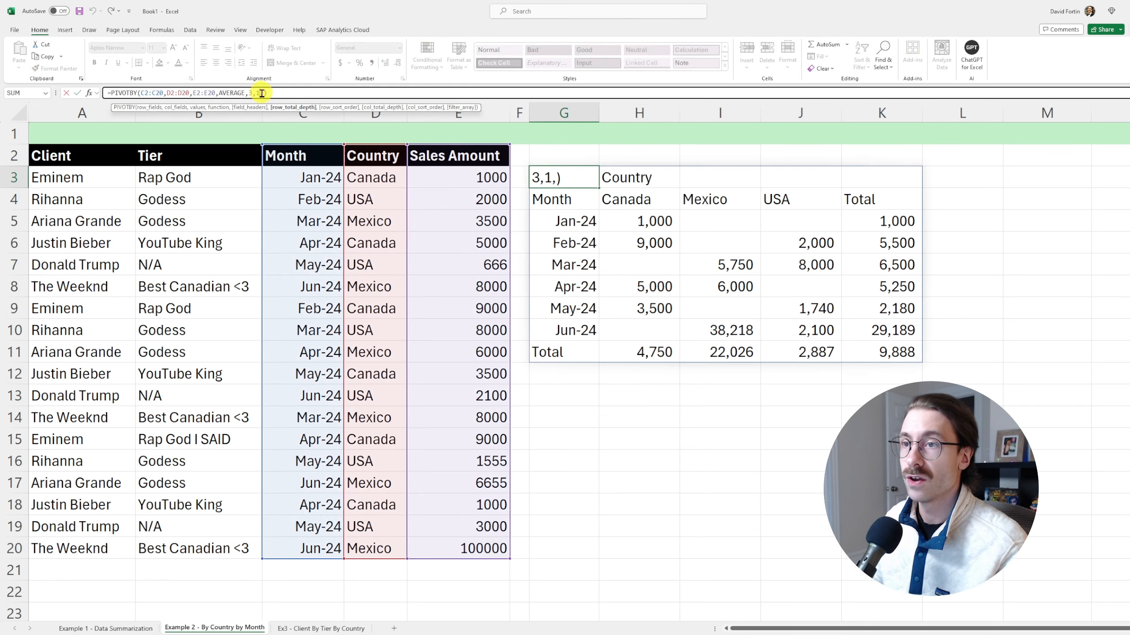
{"action": "left_click", "coordinate": [262, 93]}
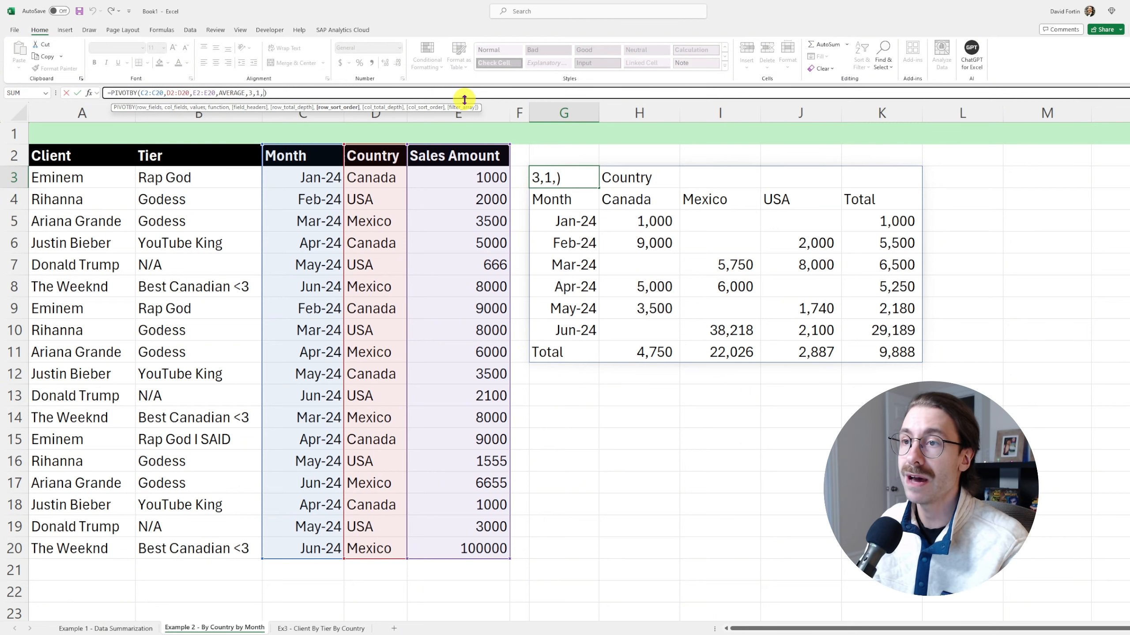
{"action": "key", "text": "Return"}
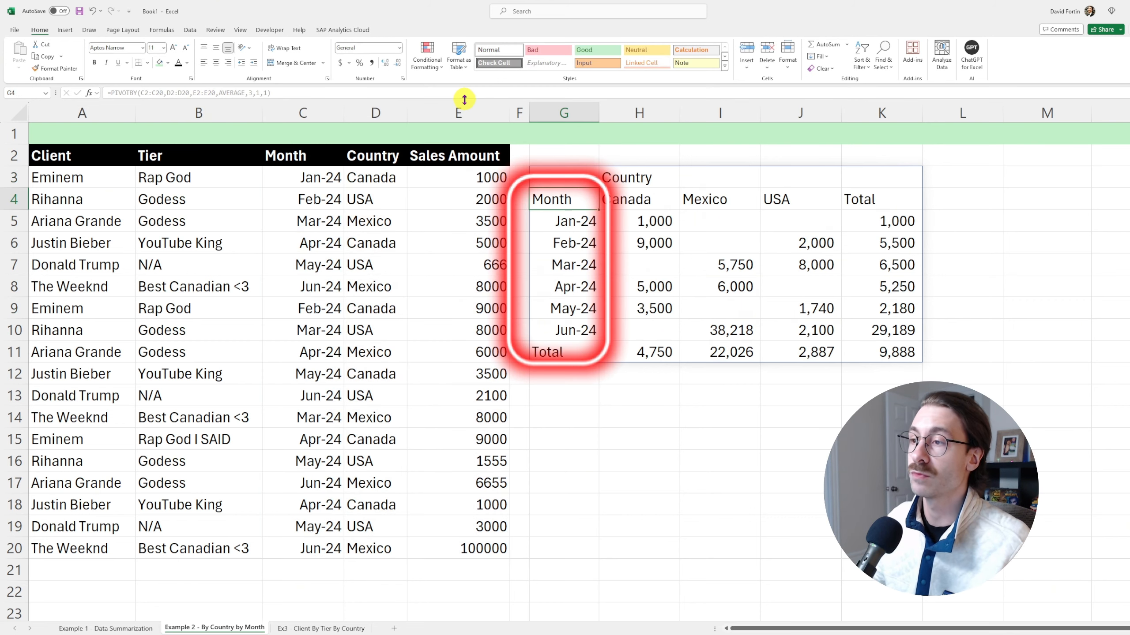
{"action": "left_click", "coordinate": [558, 177]}
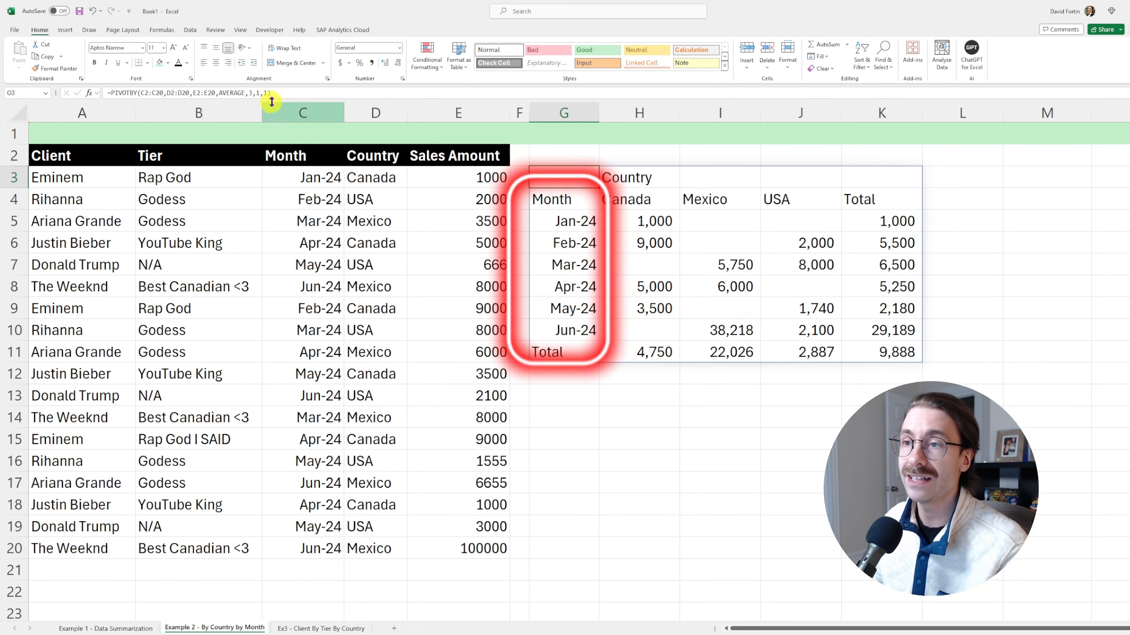
{"action": "left_click", "coordinate": [269, 93]}
{"action": "type", "text": ",2"}
{"action": "key", "text": "Return"}
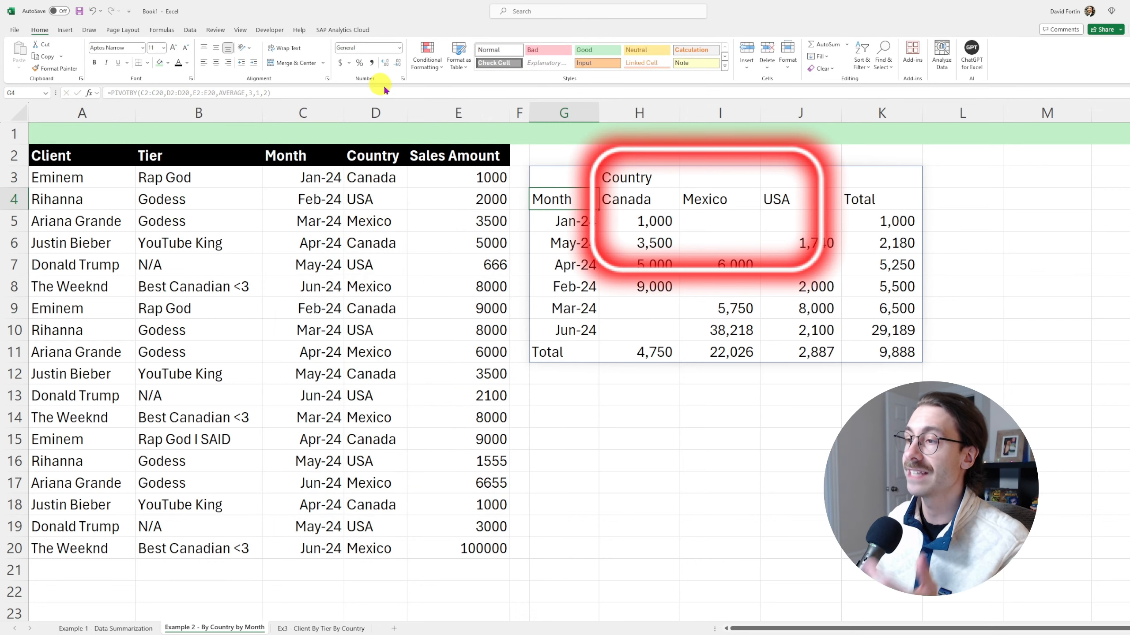
Sort the month rows by total descending so Jun-24 (29,189) comes first
{"action": "left_click", "coordinate": [575, 179]}
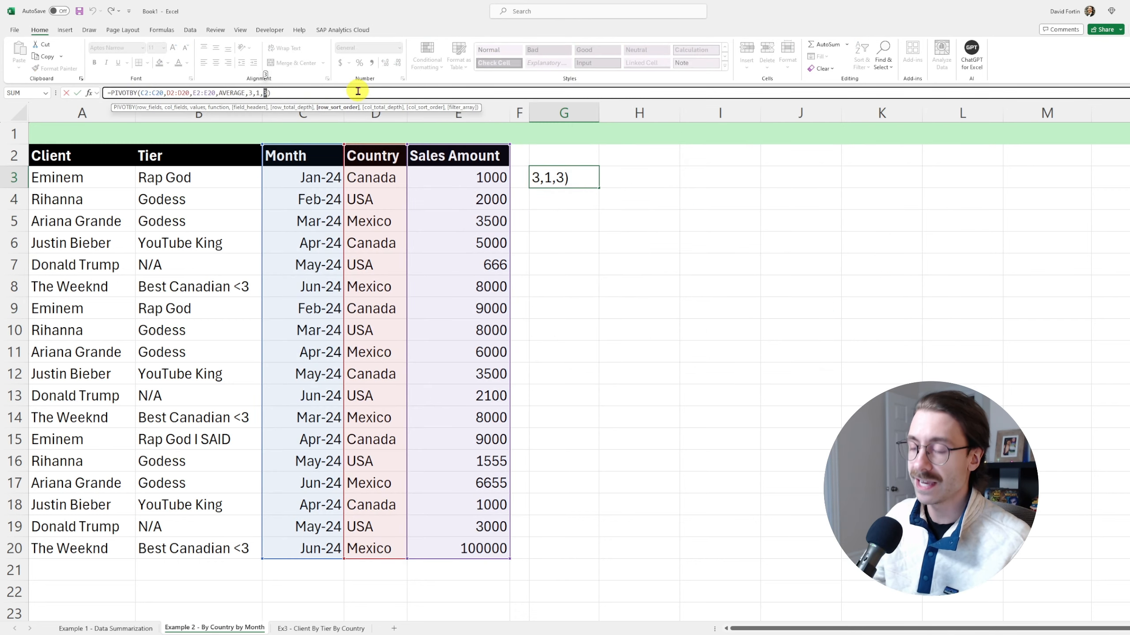
{"action": "type", "text": "2"}
{"action": "key", "text": "Return"}
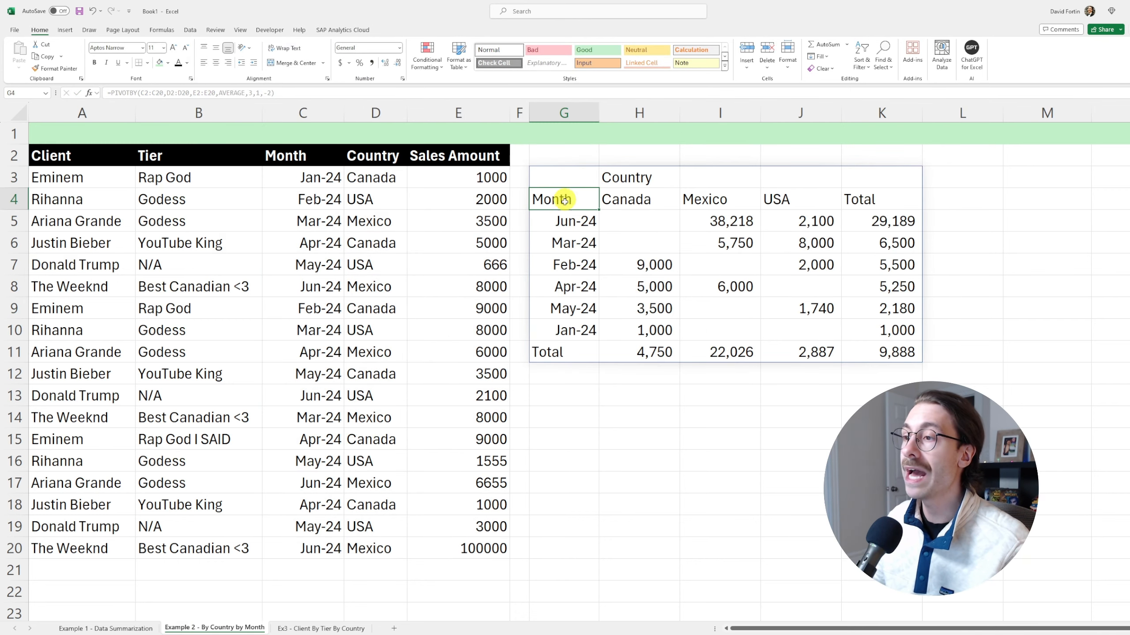
{"action": "left_click_drag", "start_coordinate": [587, 221], "coordinate": [869, 219]}
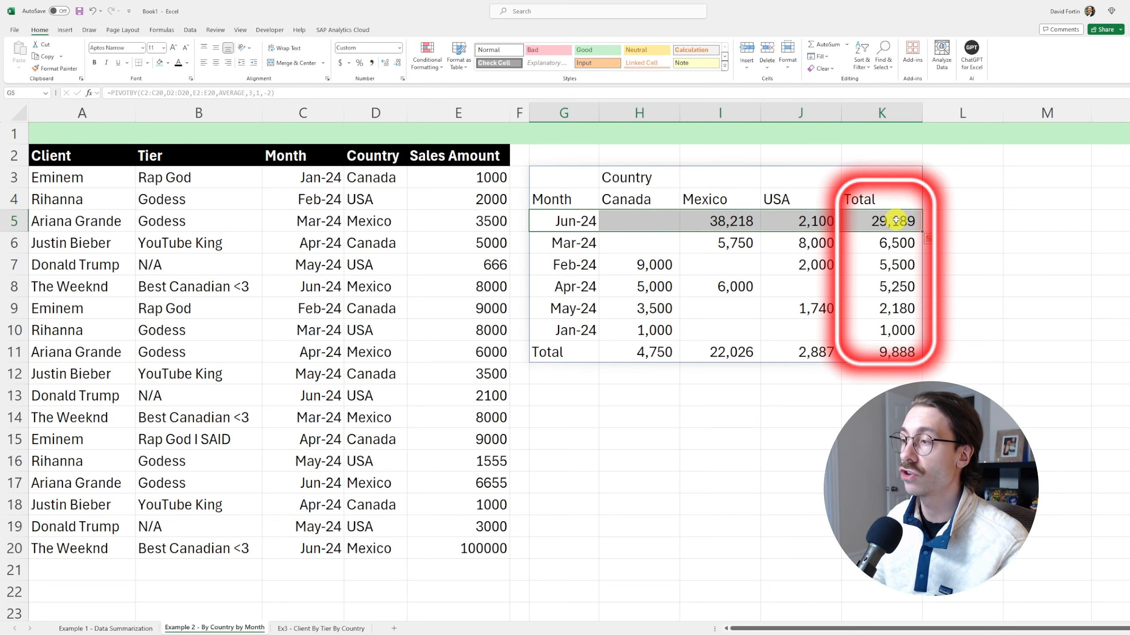
{"action": "left_click", "coordinate": [900, 221]}
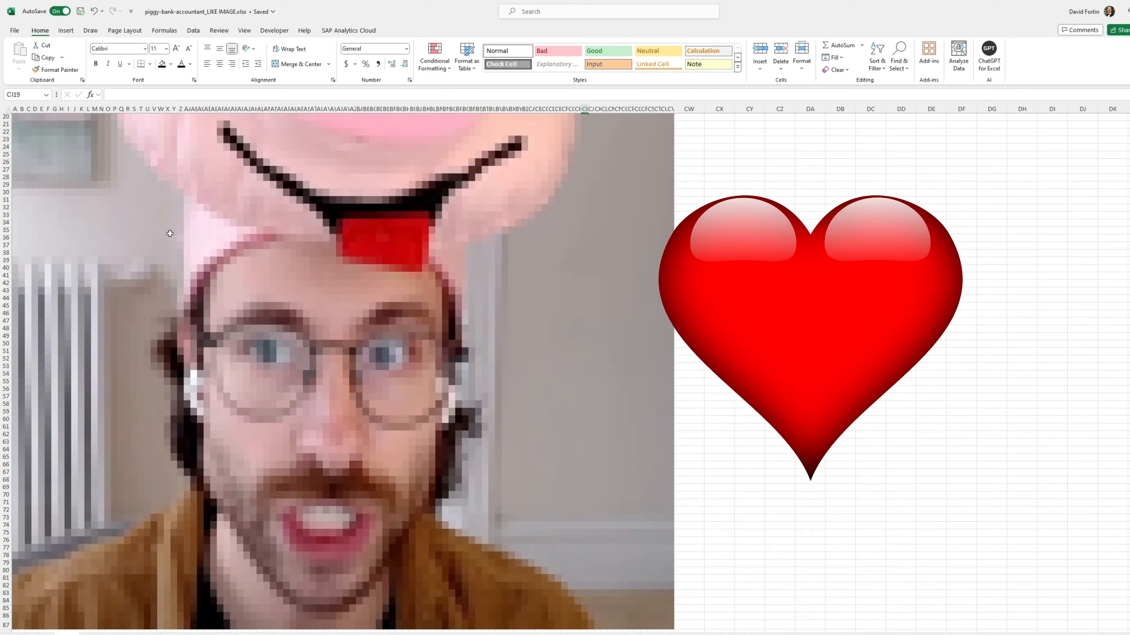
Start a =PIVOTBY( formula in G2 of the Ex3 - Client By Tier By Country sheet
{"action": "scroll", "coordinate": [173, 249], "scroll_direction": "up", "scroll_amount": 6}
{"action": "scroll", "coordinate": [177, 267], "scroll_direction": "down", "scroll_amount": 7}
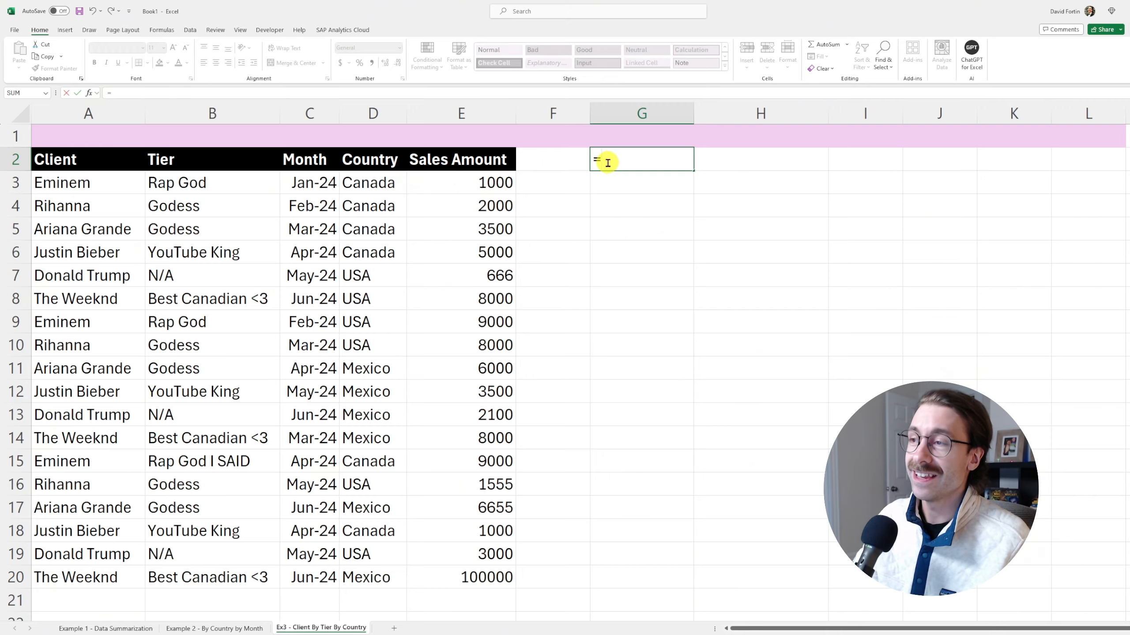
{"action": "type", "text": "pbi"}
{"action": "key", "text": "BackSpace"}
{"action": "key", "text": "BackSpace"}
{"action": "type", "text": "ivotby("}
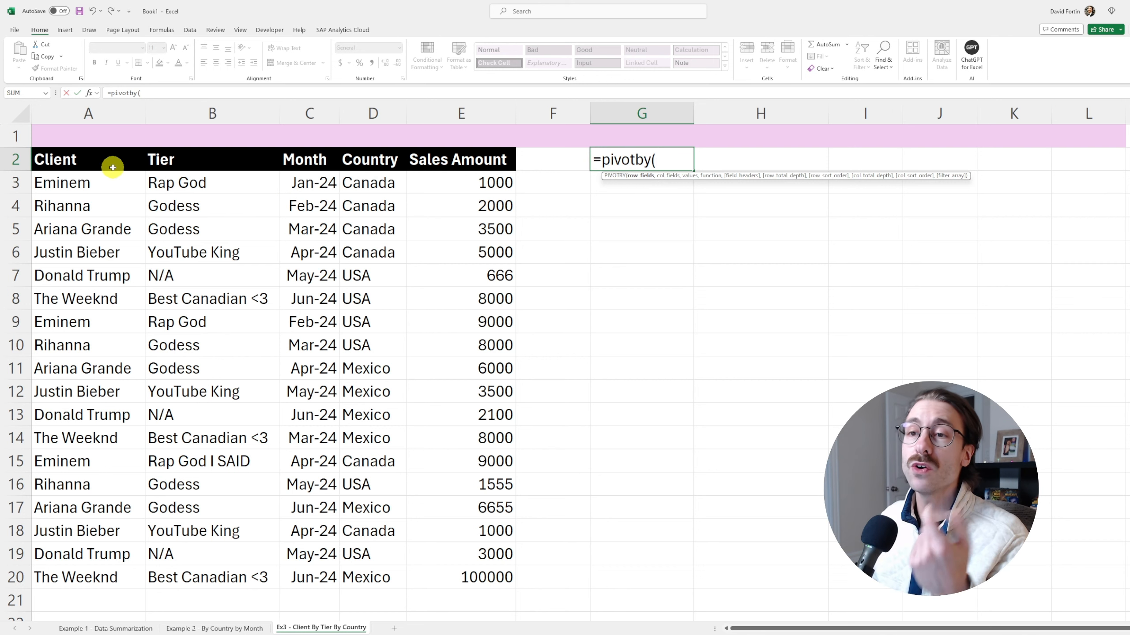
Complete the PIVOTBY with rows A2:B20, columns D2:D20, values E2:E20 and MEDIAN
{"action": "mouse_move", "coordinate": [95, 162]}
{"action": "left_mouse_down"}
{"action": "mouse_move", "coordinate": [119, 183]}
{"action": "mouse_move", "coordinate": [169, 161]}
{"action": "mouse_move", "coordinate": [178, 187]}
{"action": "mouse_move", "coordinate": [189, 529]}
{"action": "mouse_move", "coordinate": [205, 571]}
{"action": "left_mouse_up"}
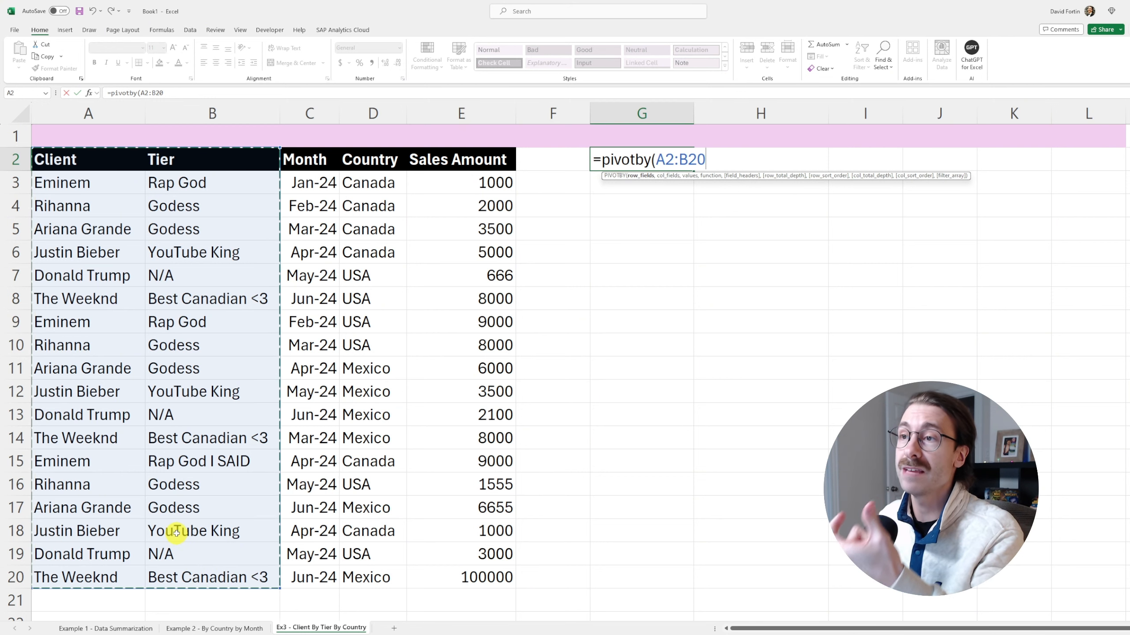
{"action": "type", "text": ","}
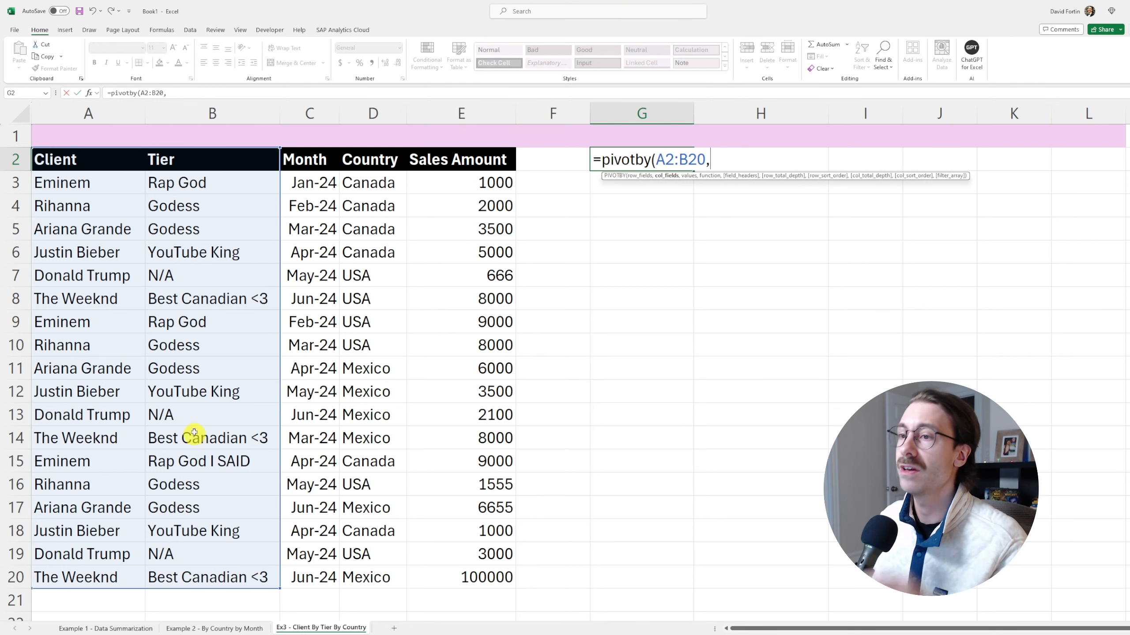
{"action": "left_click_drag", "start_coordinate": [376, 161], "coordinate": [369, 574]}
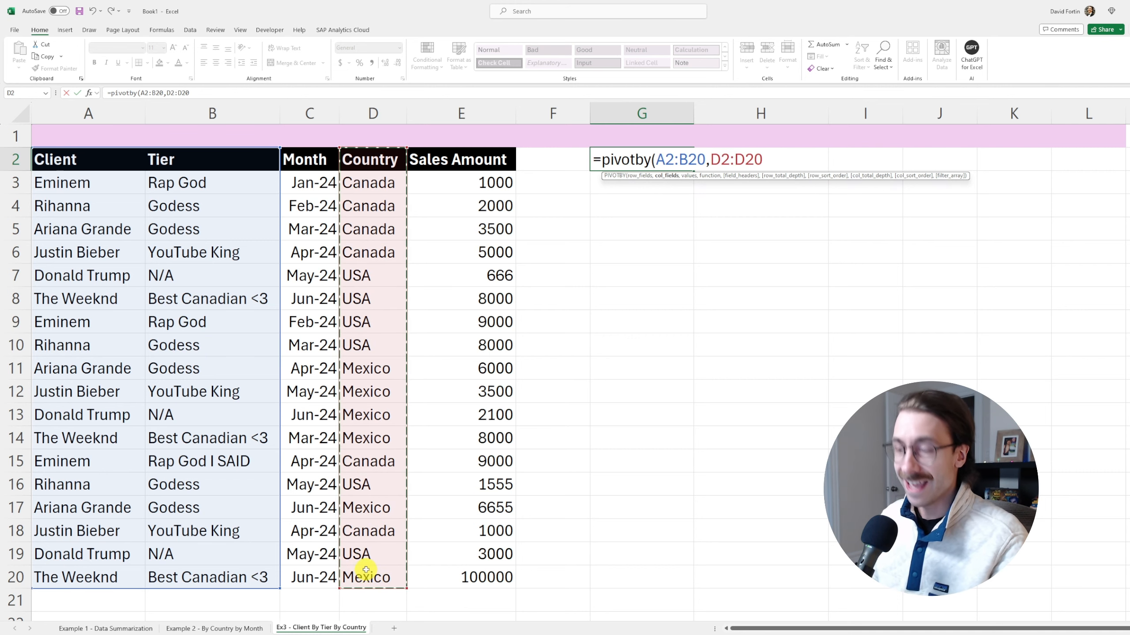
{"action": "type", "text": ","}
{"action": "left_click_drag", "start_coordinate": [461, 156], "coordinate": [462, 569]}
{"action": "type", "text": ","}
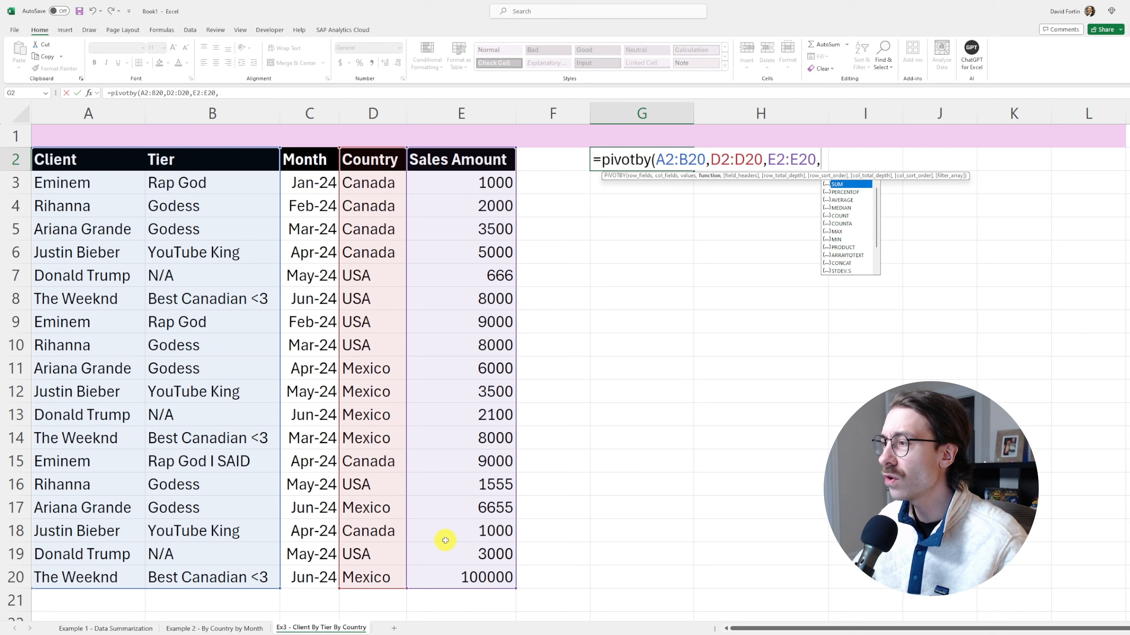
{"action": "type", "text": "MEDIAN"}
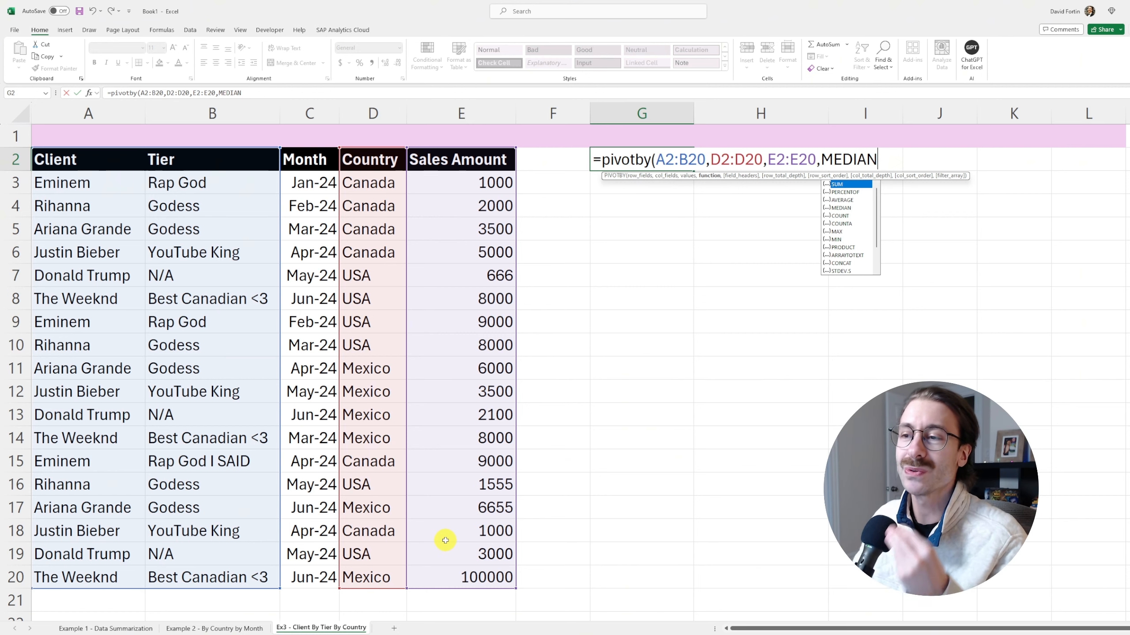
{"action": "key", "text": "Return"}
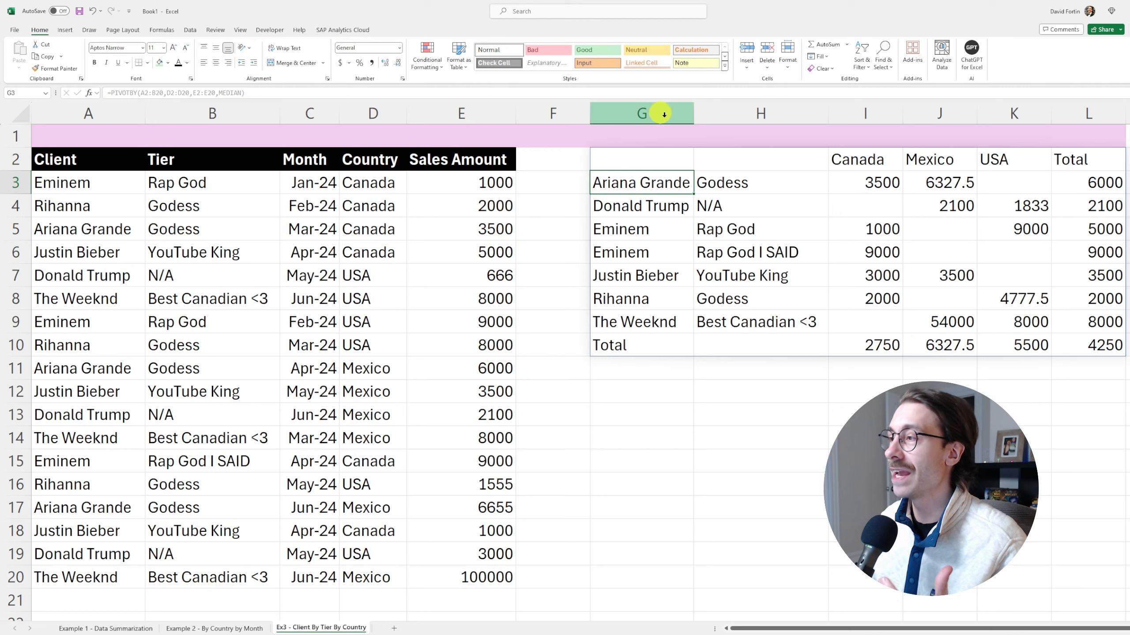
Select the pivot's header area and client names to inspect the layout
{"action": "left_click", "coordinate": [665, 160]}
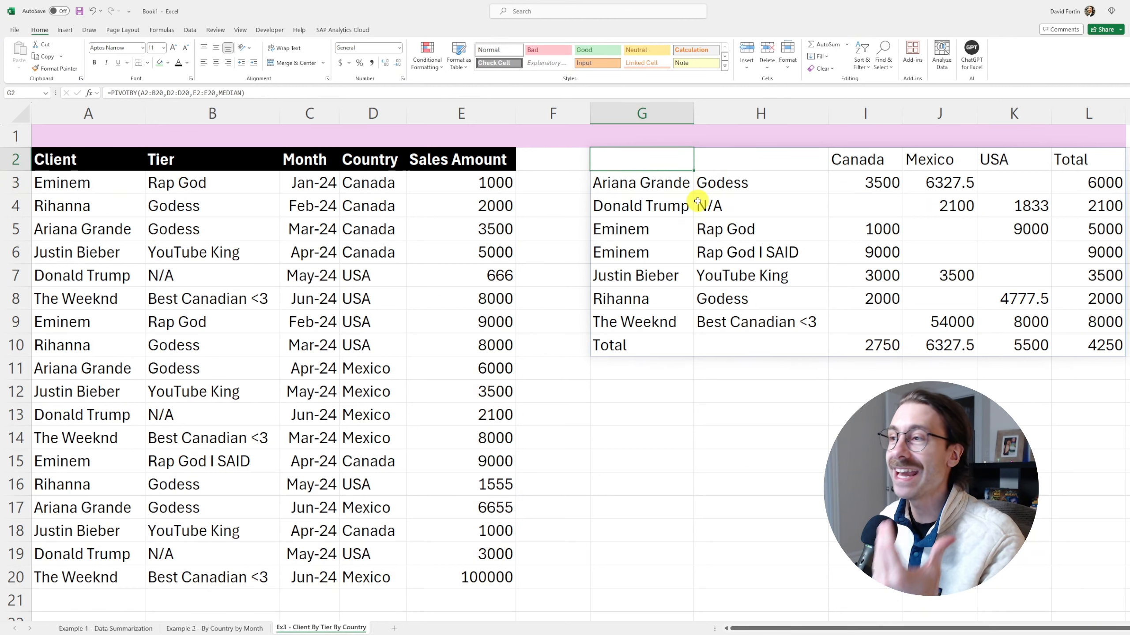
{"action": "left_click_drag", "start_coordinate": [632, 159], "coordinate": [749, 158]}
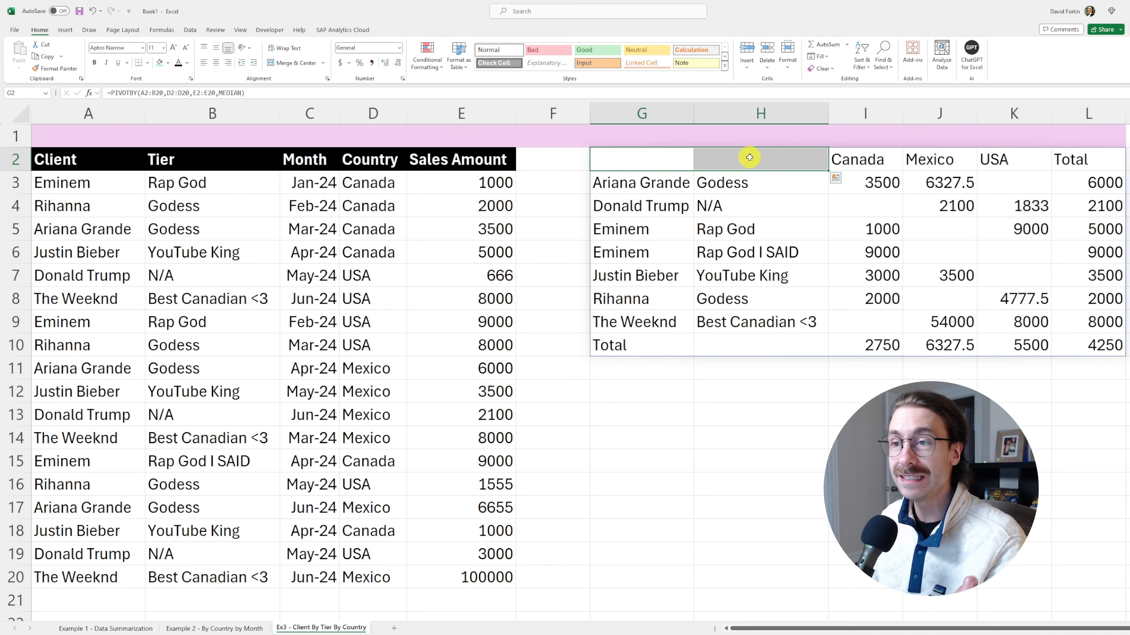
{"action": "left_click", "coordinate": [649, 187]}
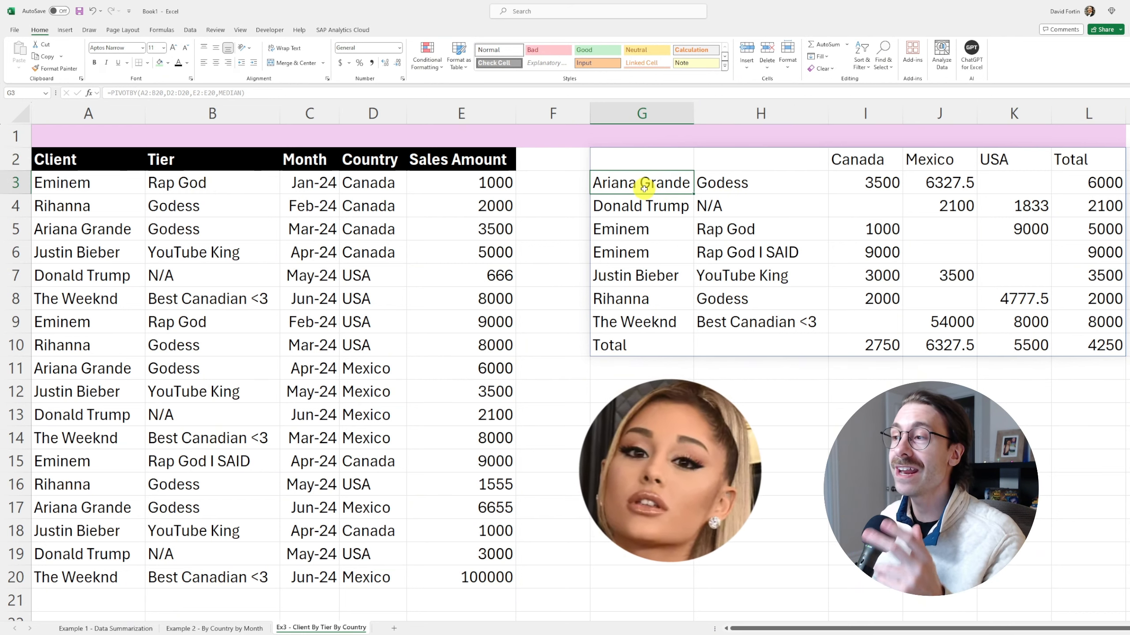
{"action": "left_click", "coordinate": [778, 182], "text": "shift"}
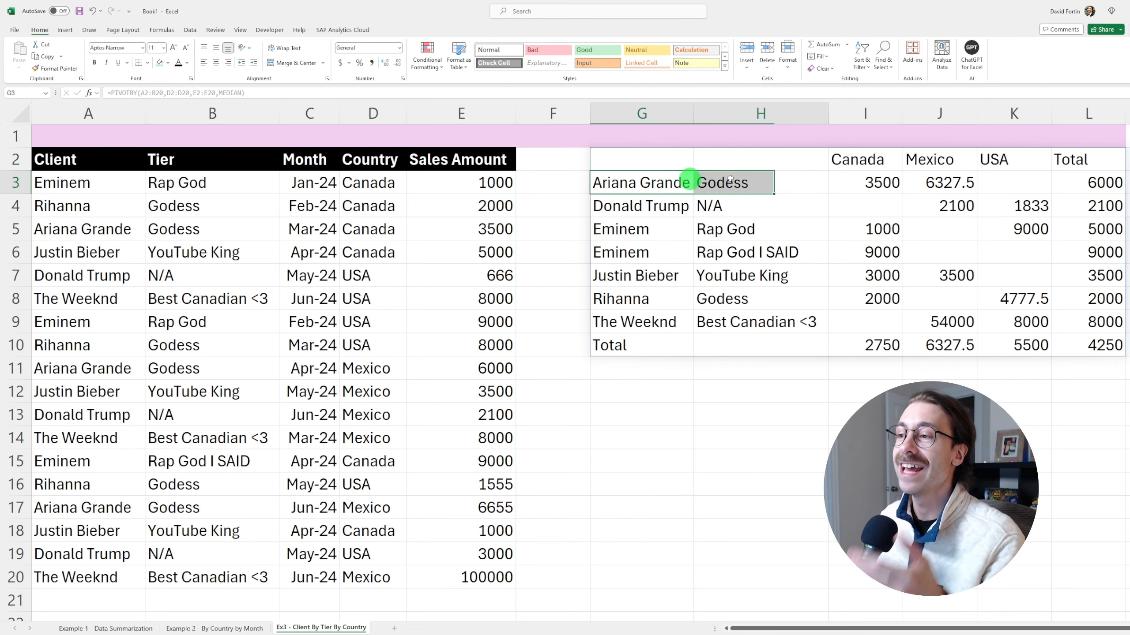
{"action": "left_click_drag", "start_coordinate": [643, 183], "coordinate": [638, 328]}
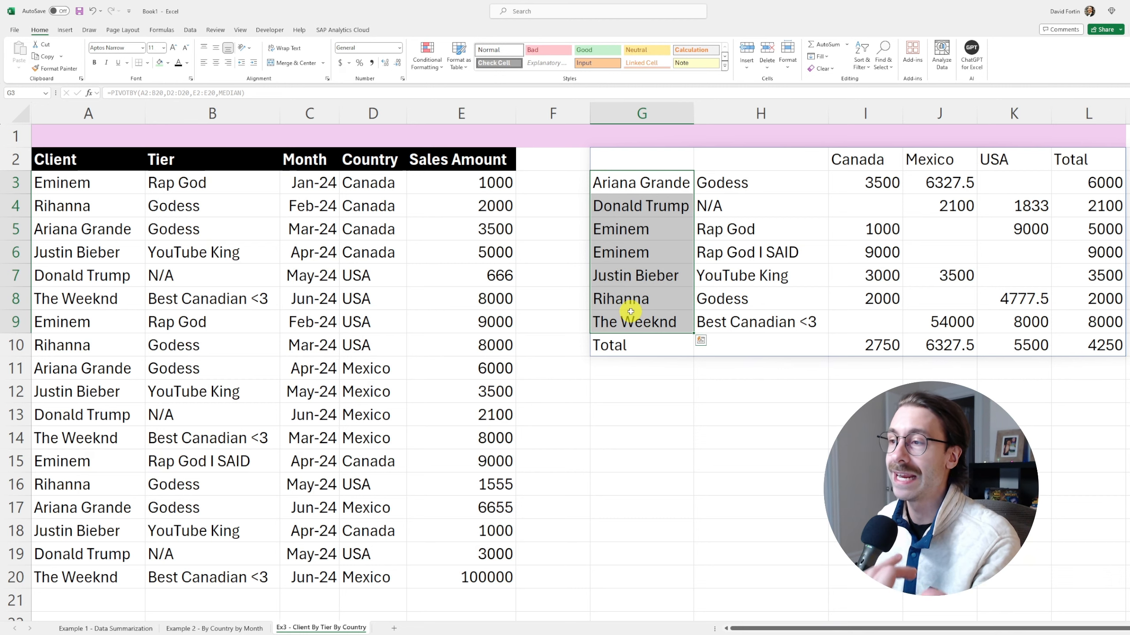
Fill both Eminem row labels, G5 and G6, yellow
{"action": "left_click", "coordinate": [663, 230]}
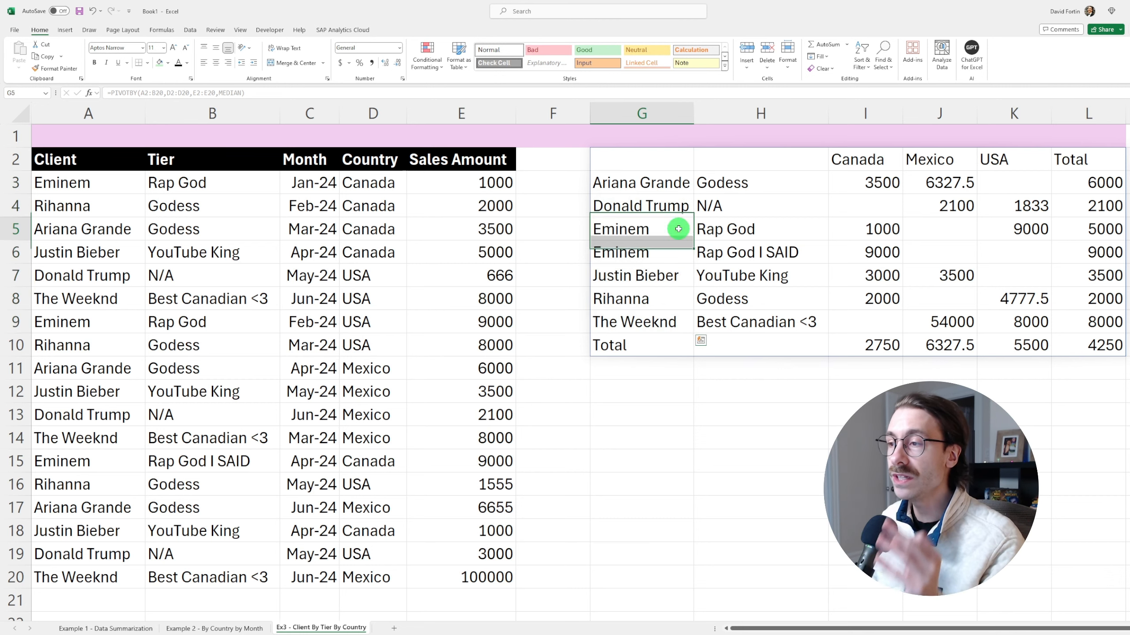
{"action": "left_click", "coordinate": [169, 65]}
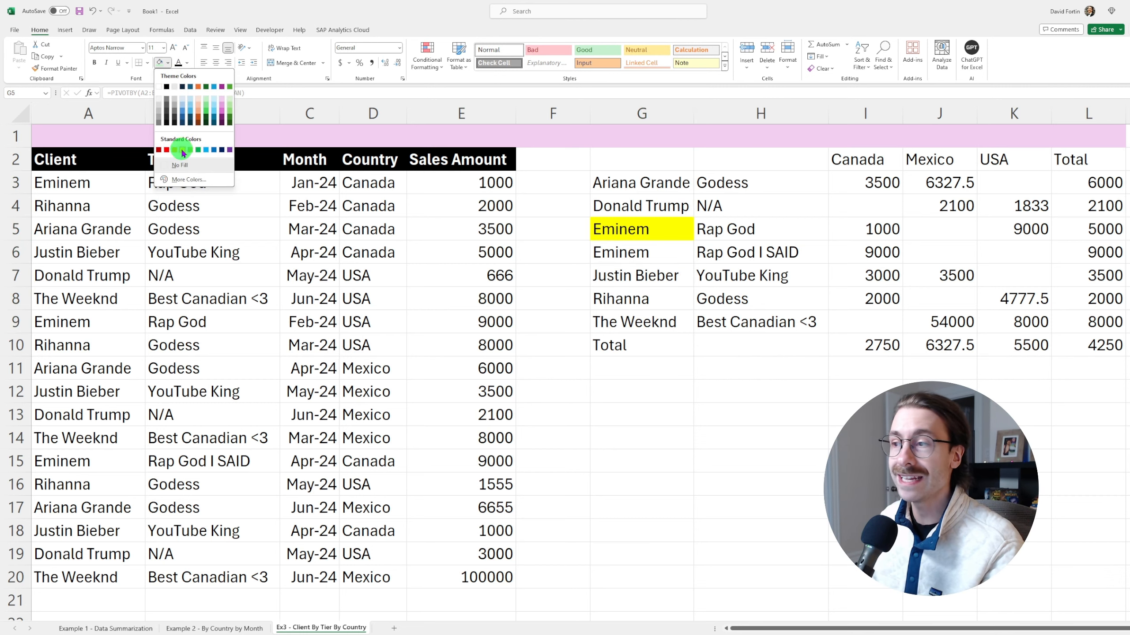
{"action": "left_click", "coordinate": [181, 149]}
{"action": "left_click", "coordinate": [658, 257]}
{"action": "key", "text": "F4"}
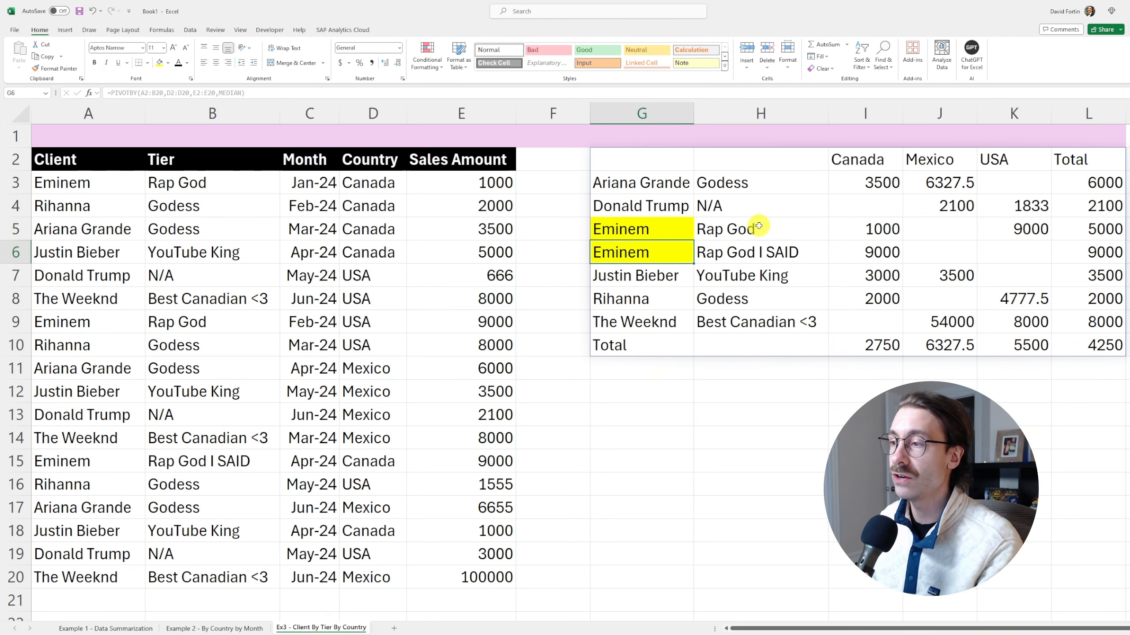
{"action": "left_click_drag", "start_coordinate": [758, 224], "coordinate": [762, 249]}
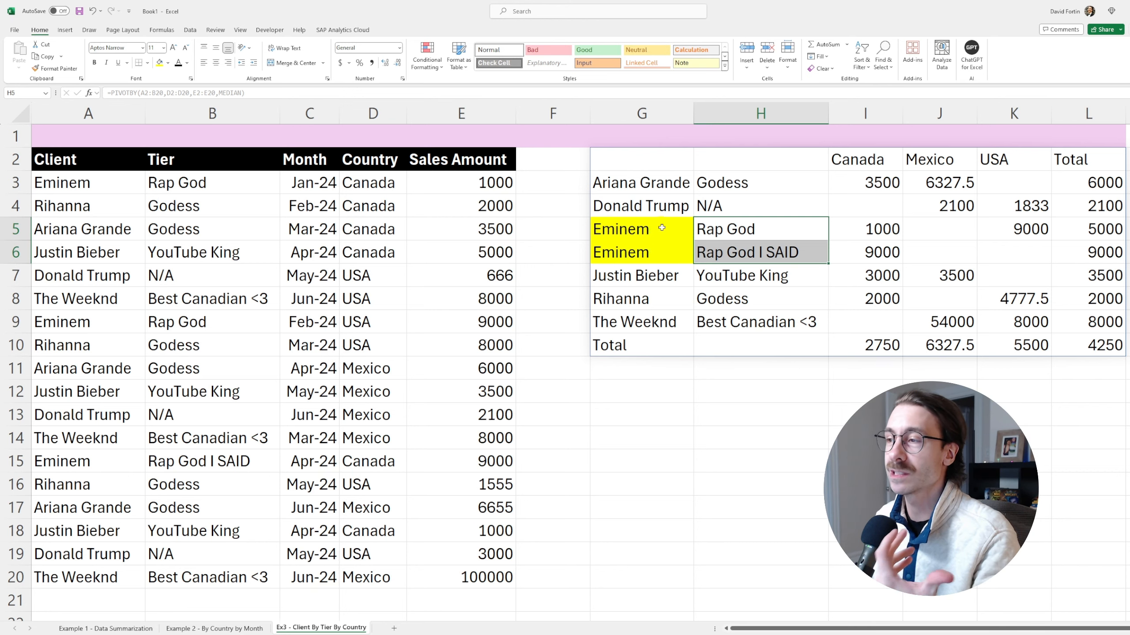
Add 3 as the field_headers argument so Client, Tier and Country headers appear
{"action": "left_click", "coordinate": [647, 161]}
{"action": "left_click", "coordinate": [720, 158]}
{"action": "left_click", "coordinate": [734, 227]}
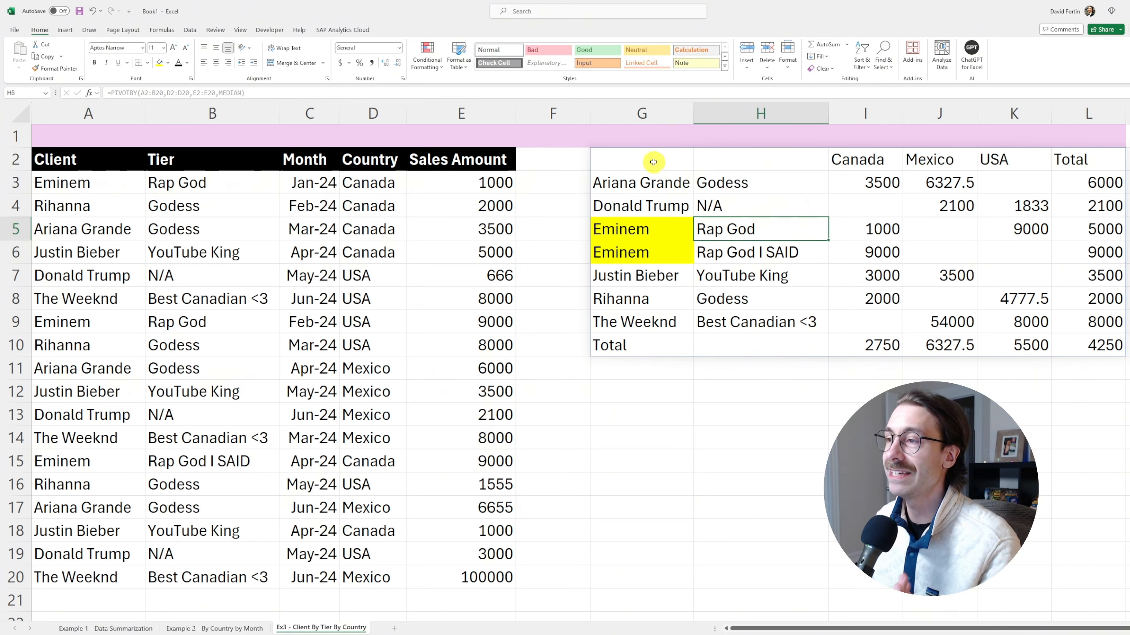
{"action": "left_click", "coordinate": [653, 162]}
{"action": "left_click", "coordinate": [285, 92]}
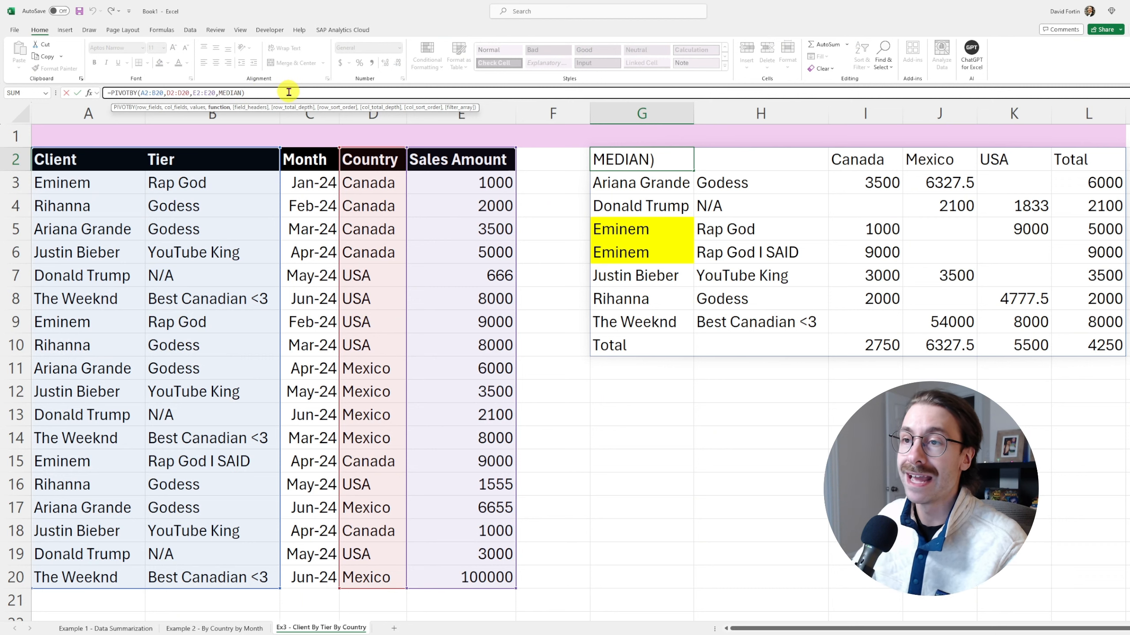
{"action": "type", "text": ",3"}
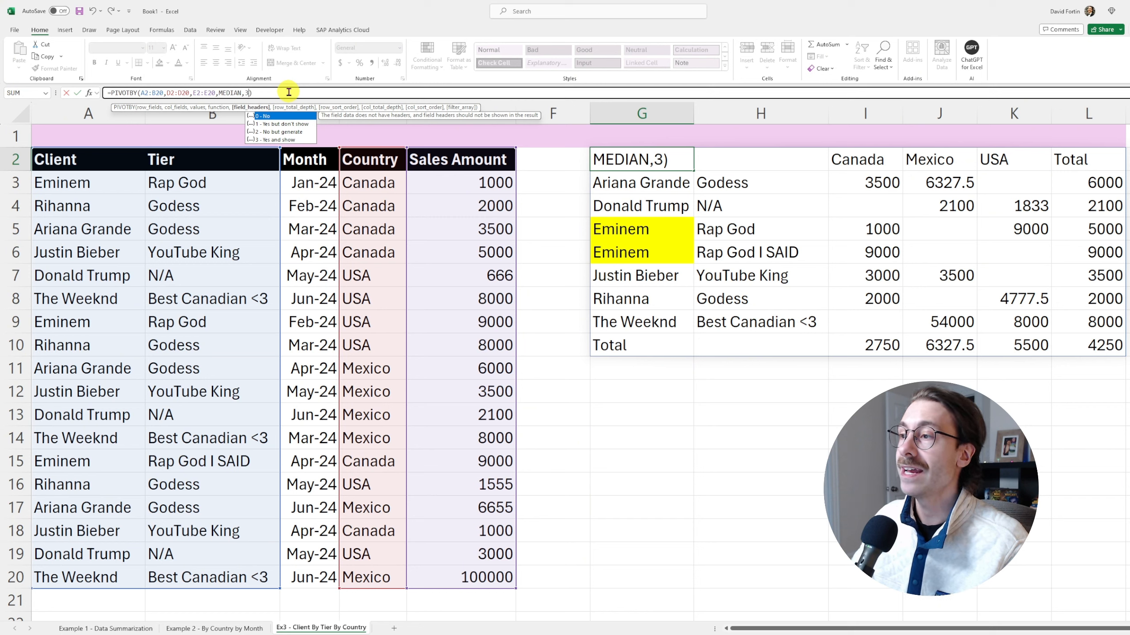
{"action": "key", "text": "Return"}
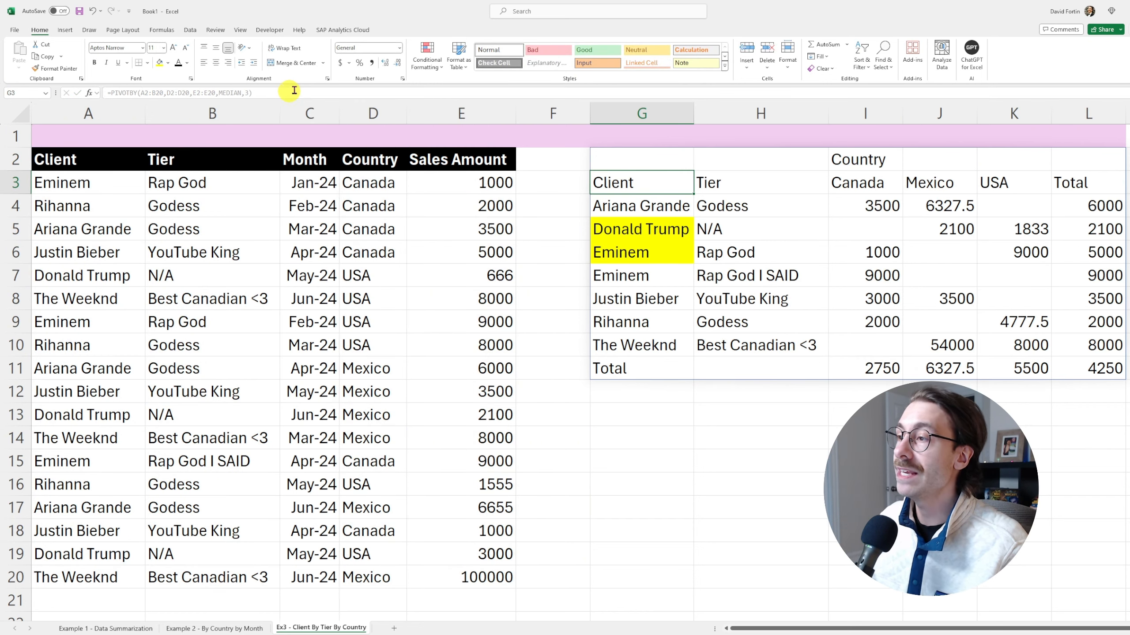
Fill the Client, Tier and Country headers yellow and remove the yellow from the Eminem cells
{"action": "left_click_drag", "start_coordinate": [645, 182], "coordinate": [727, 180]}
{"action": "left_click", "coordinate": [158, 62]}
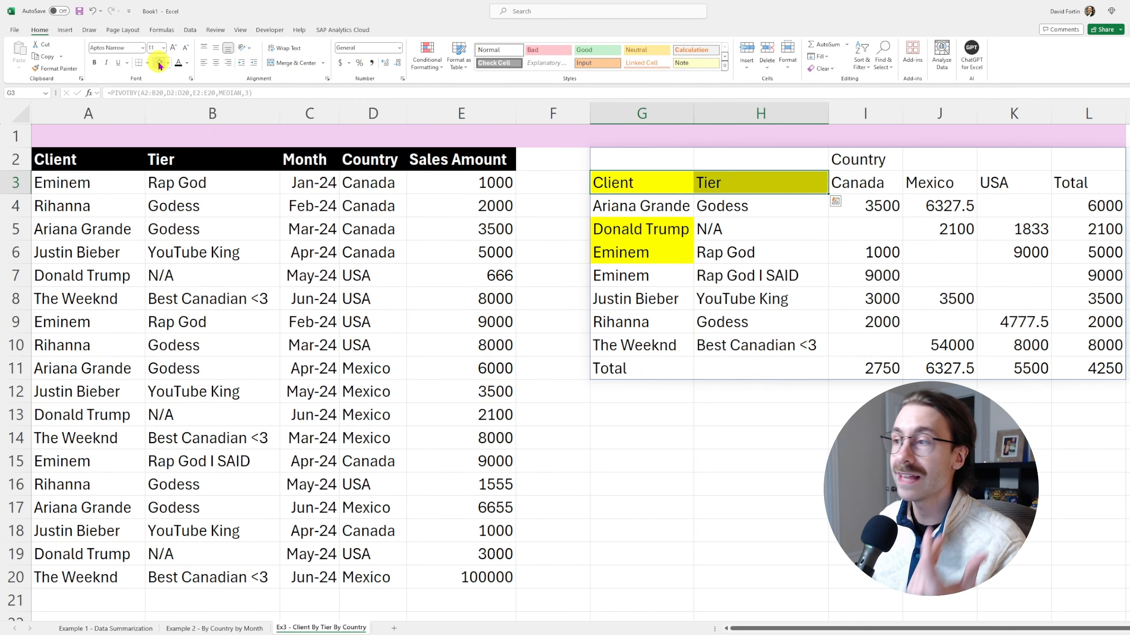
{"action": "left_click_drag", "start_coordinate": [645, 229], "coordinate": [645, 252]}
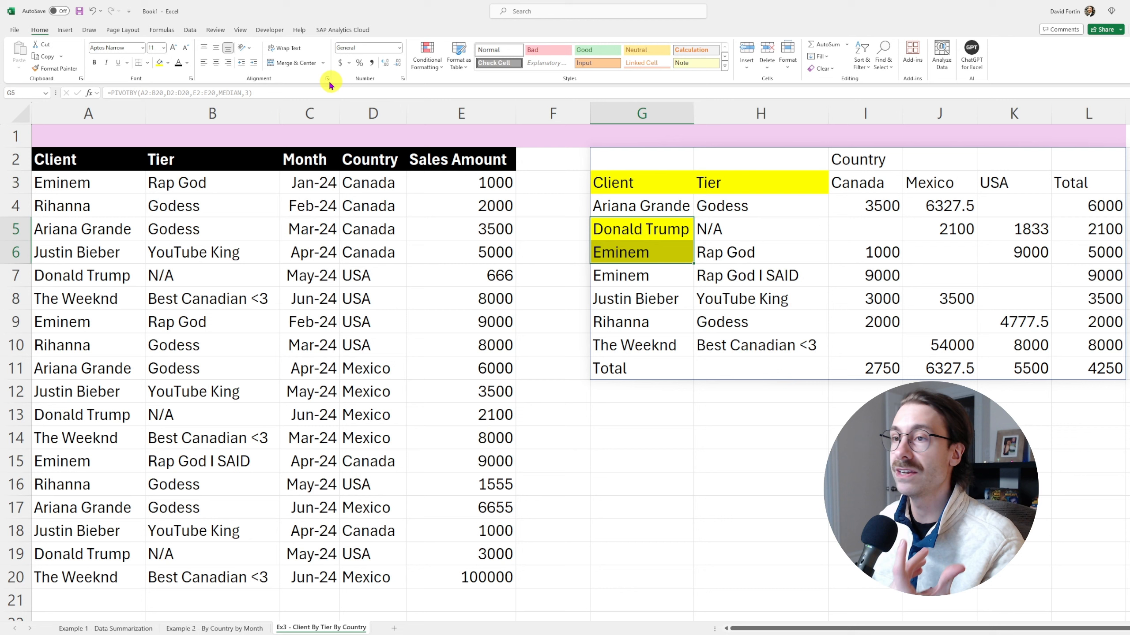
{"action": "left_click", "coordinate": [165, 65]}
{"action": "left_click", "coordinate": [199, 166]}
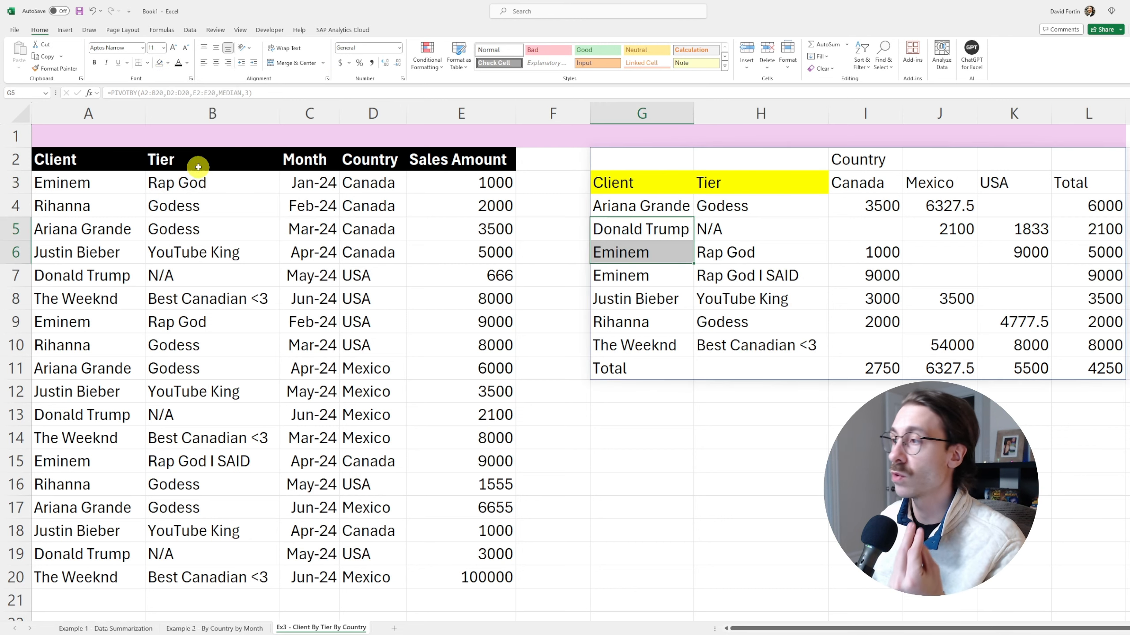
{"action": "left_click", "coordinate": [751, 253]}
{"action": "left_click", "coordinate": [850, 160]}
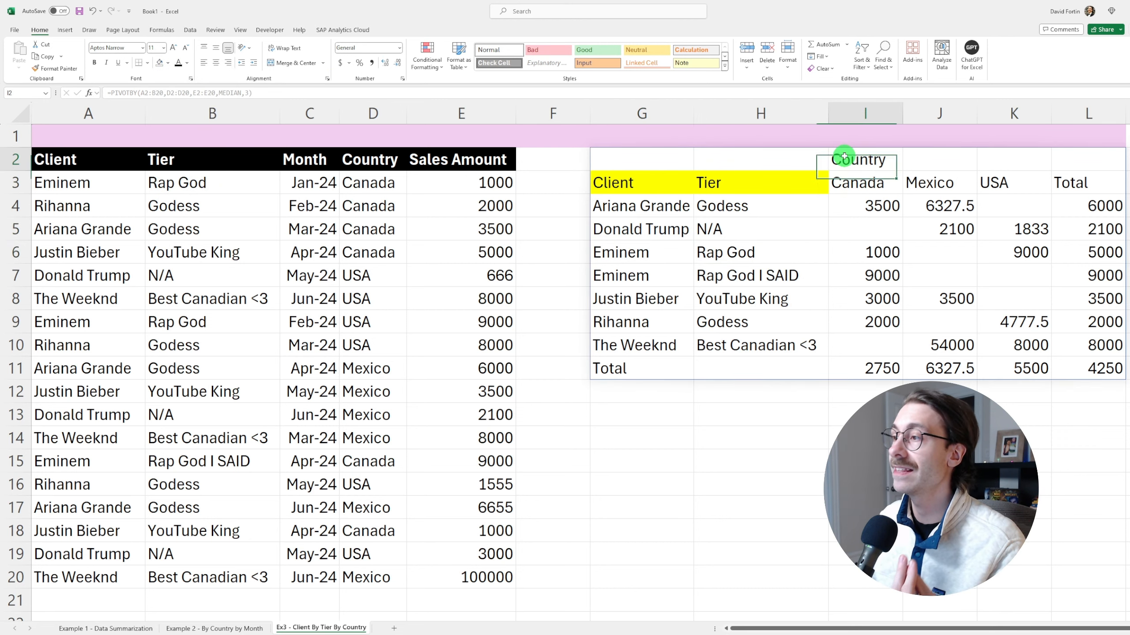
{"action": "left_click", "coordinate": [168, 65]}
{"action": "left_click", "coordinate": [183, 149]}
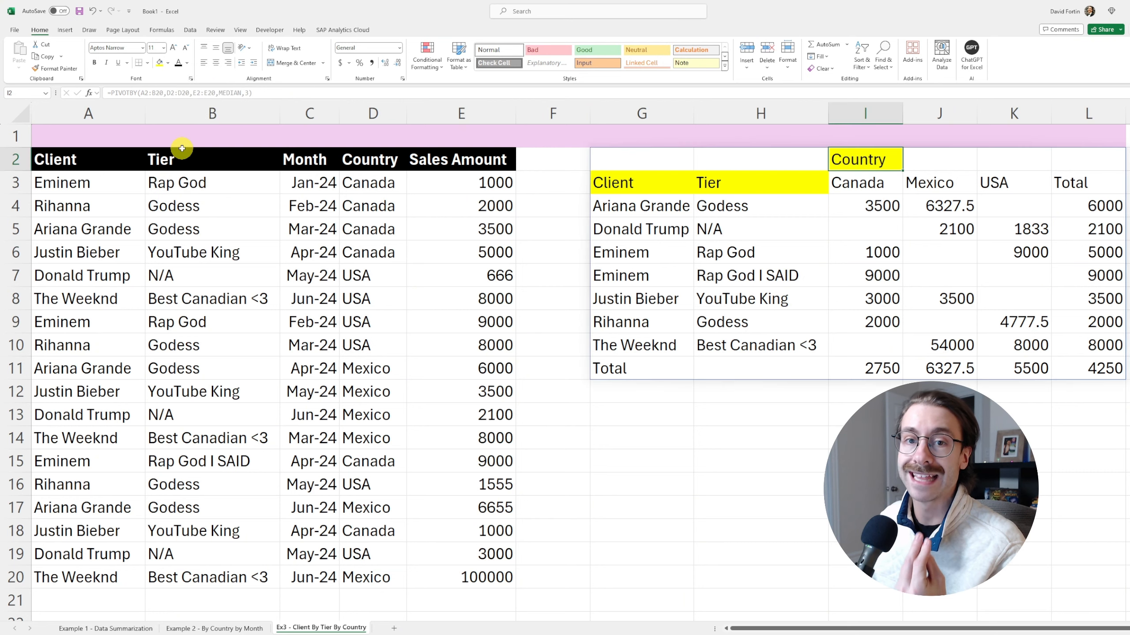
{"action": "left_click", "coordinate": [662, 191]}
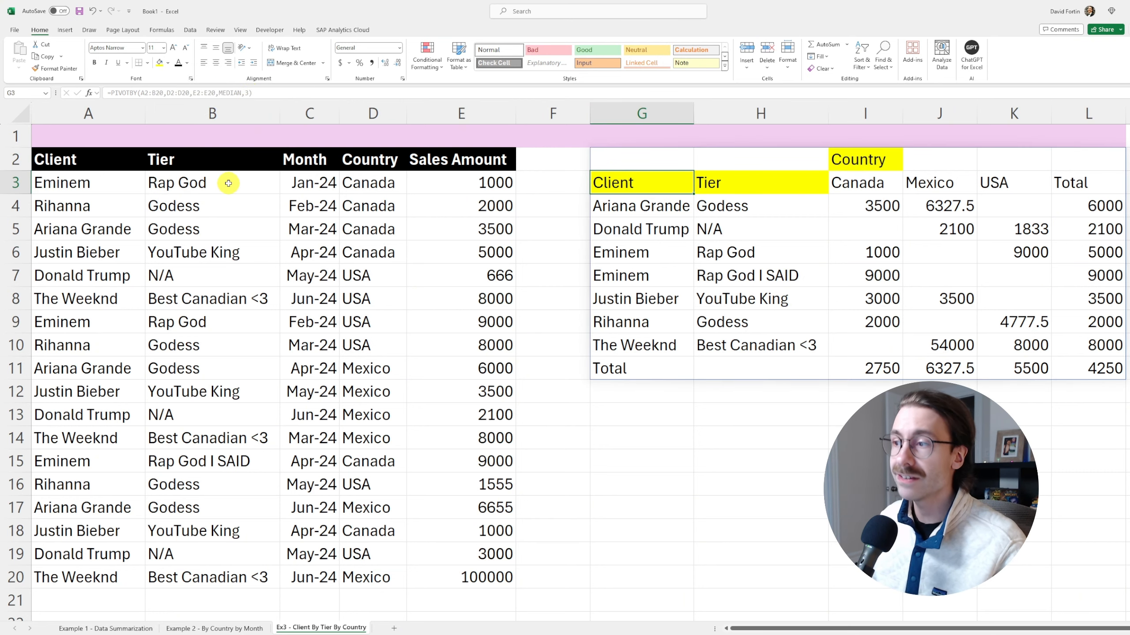